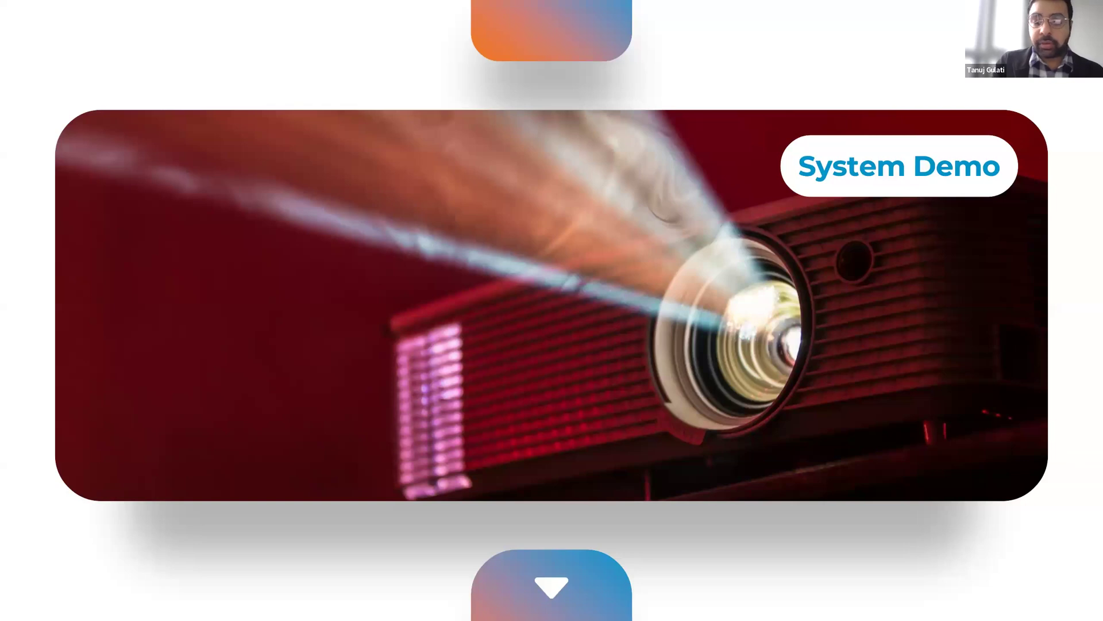
Step: Switch to the ARMA Connect login page in Chrome and log in with the account's e-mail address and password
{"action": "key", "text": "alt+Tab"}
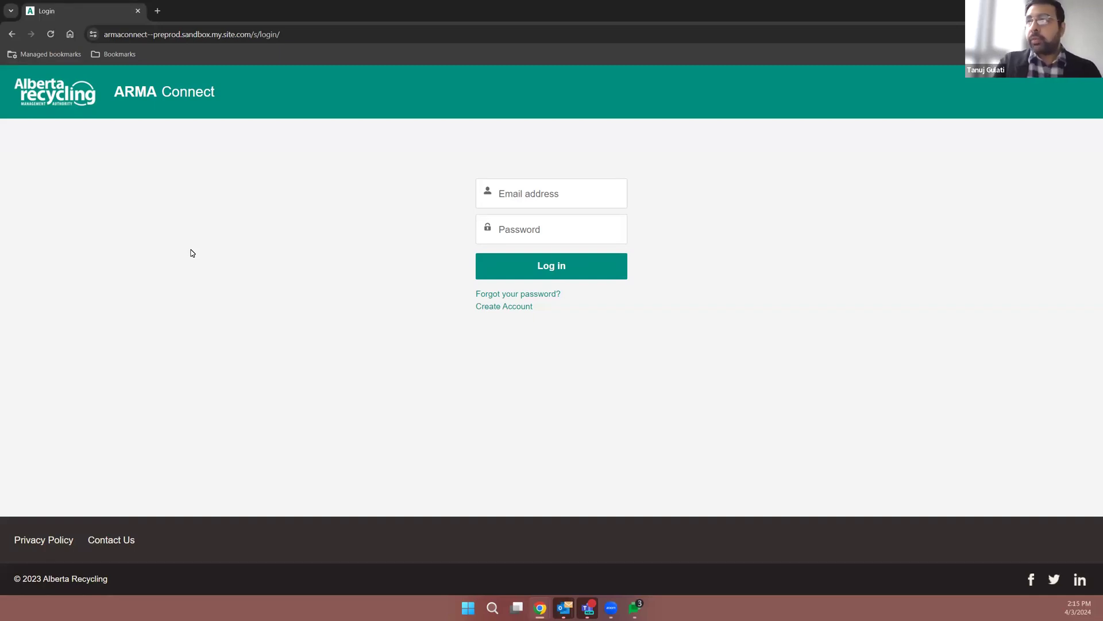
{"action": "left_click", "coordinate": [515, 194]}
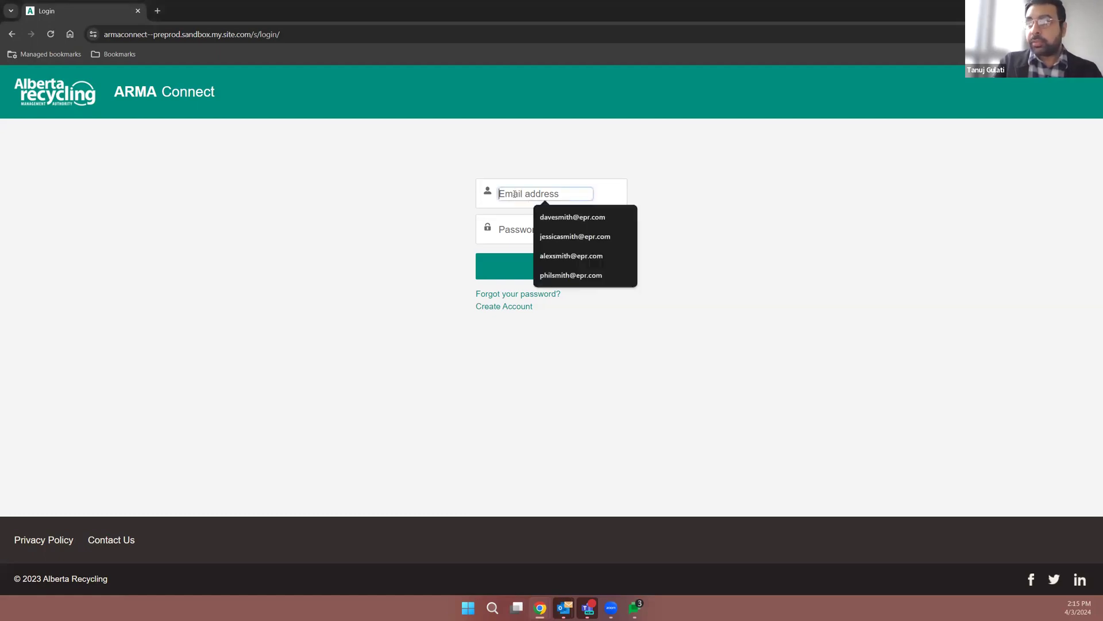
{"action": "key", "text": "ctrl+v"}
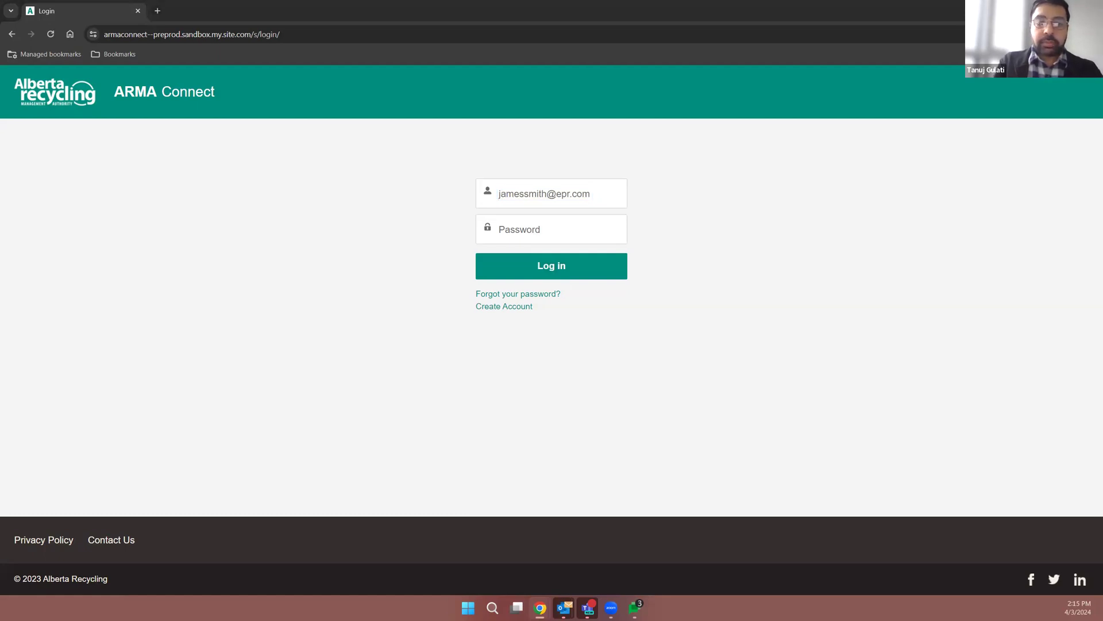
{"action": "left_click", "coordinate": [512, 224]}
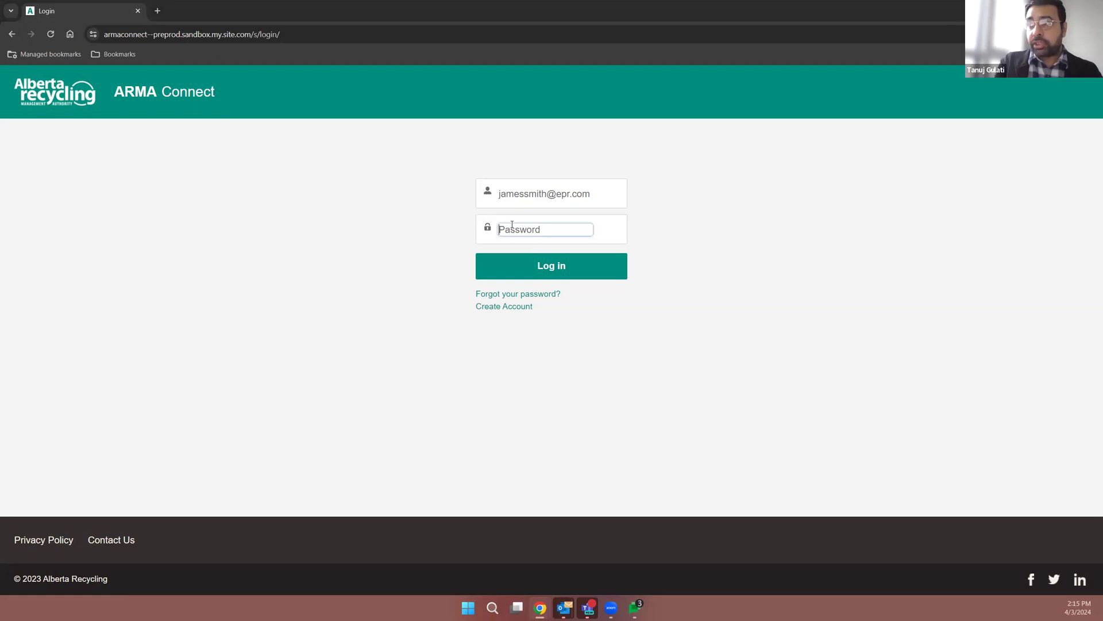
{"action": "key", "text": "ctrl+v"}
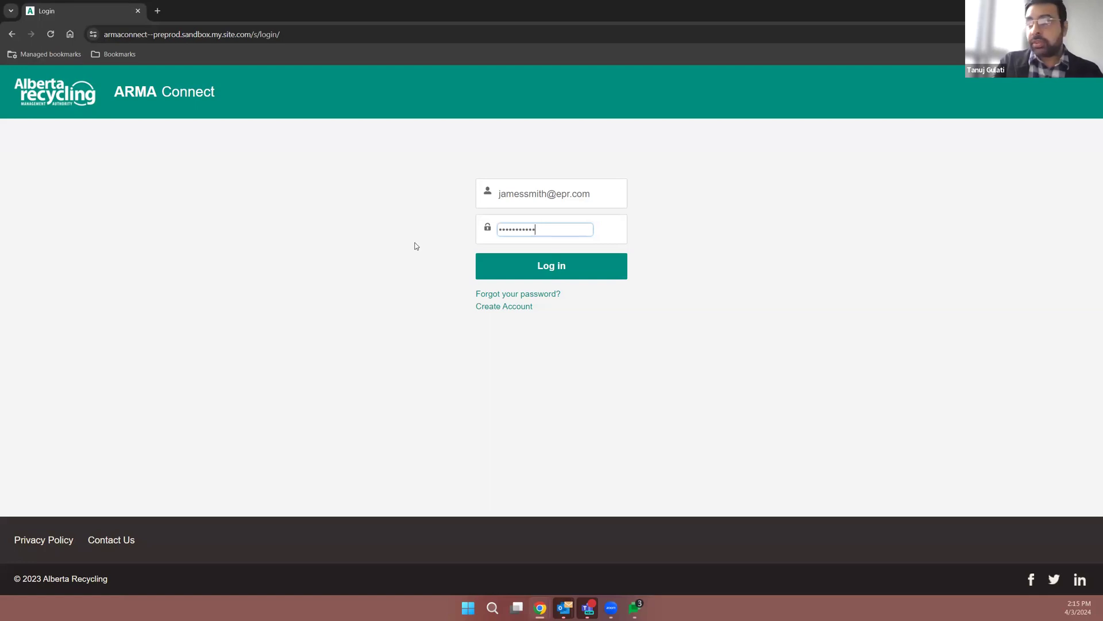
{"action": "left_click", "coordinate": [529, 271]}
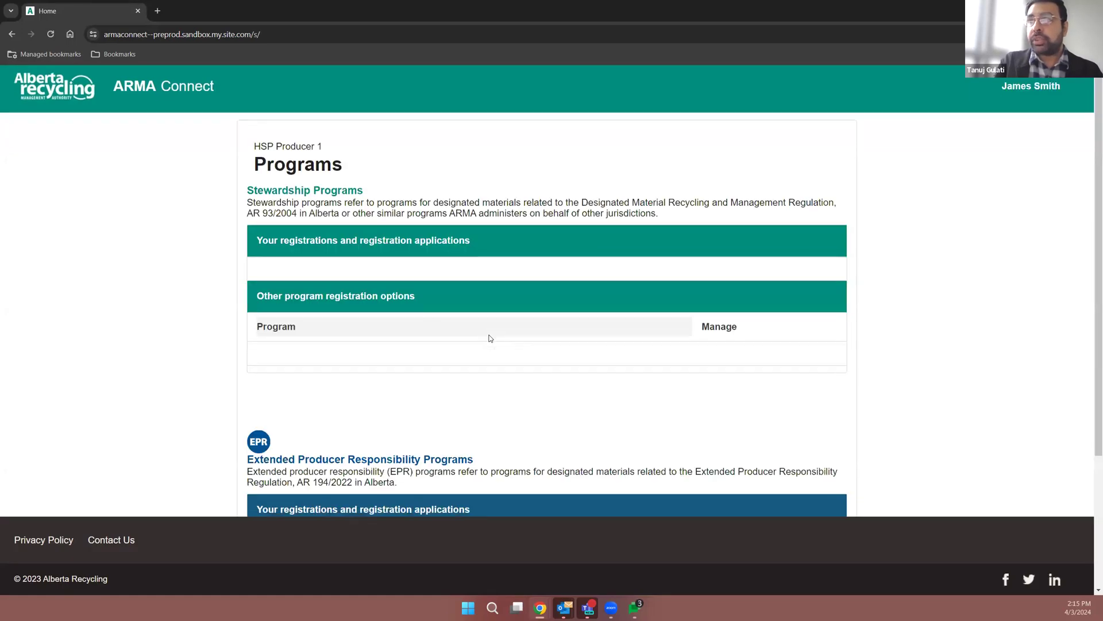
Step: Open the homepage of the active Hazardous and Special Products producer registration and show its My PRO(s) section
{"action": "scroll", "coordinate": [488, 339], "scroll_direction": "down", "scroll_amount": 2}
{"action": "scroll", "coordinate": [447, 376], "scroll_direction": "down", "scroll_amount": 4}
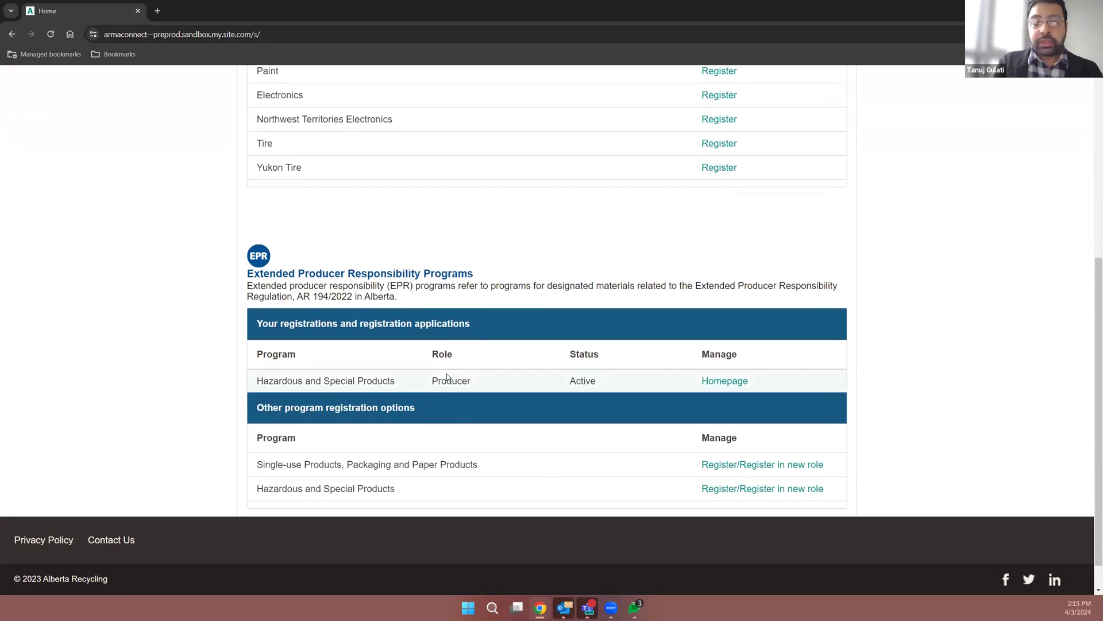
{"action": "scroll", "coordinate": [447, 377], "scroll_direction": "down", "scroll_amount": 1}
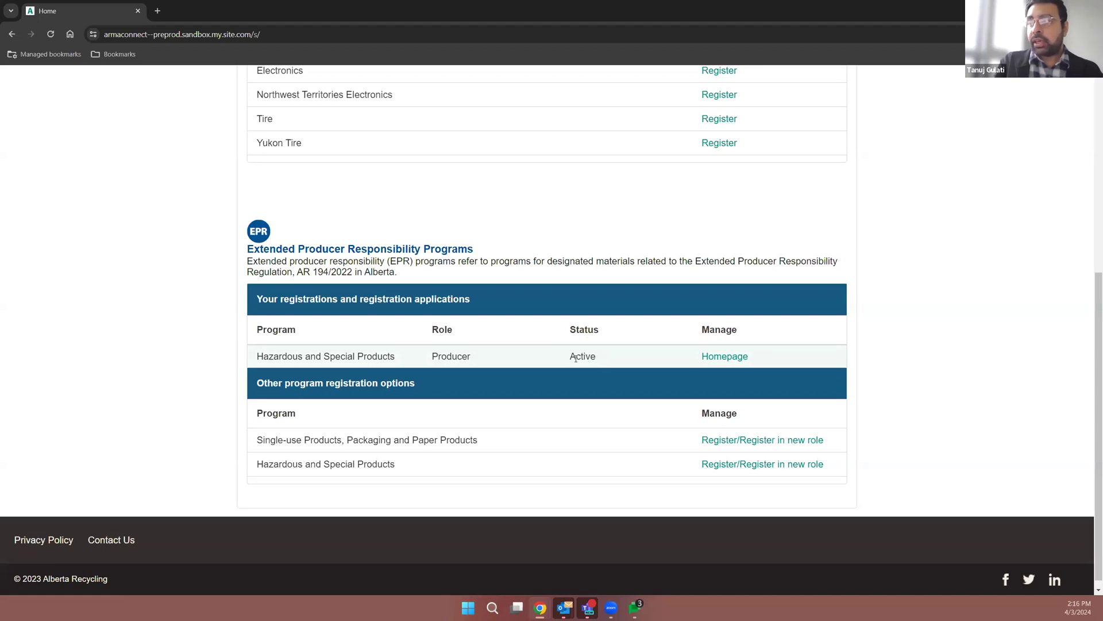
{"action": "left_click", "coordinate": [725, 356]}
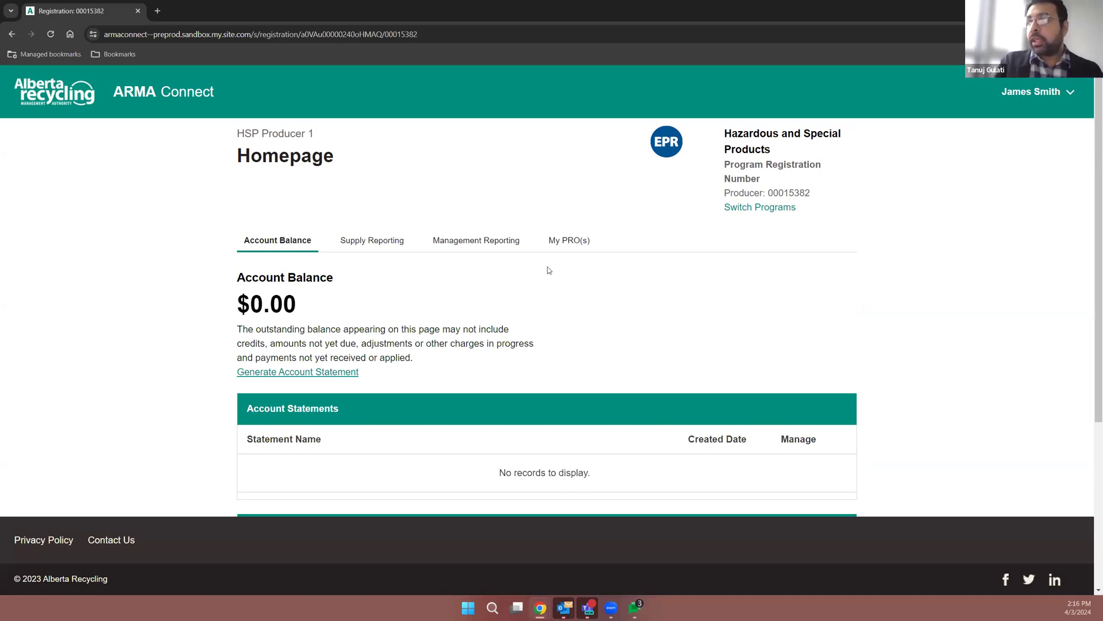
{"action": "left_click", "coordinate": [576, 246]}
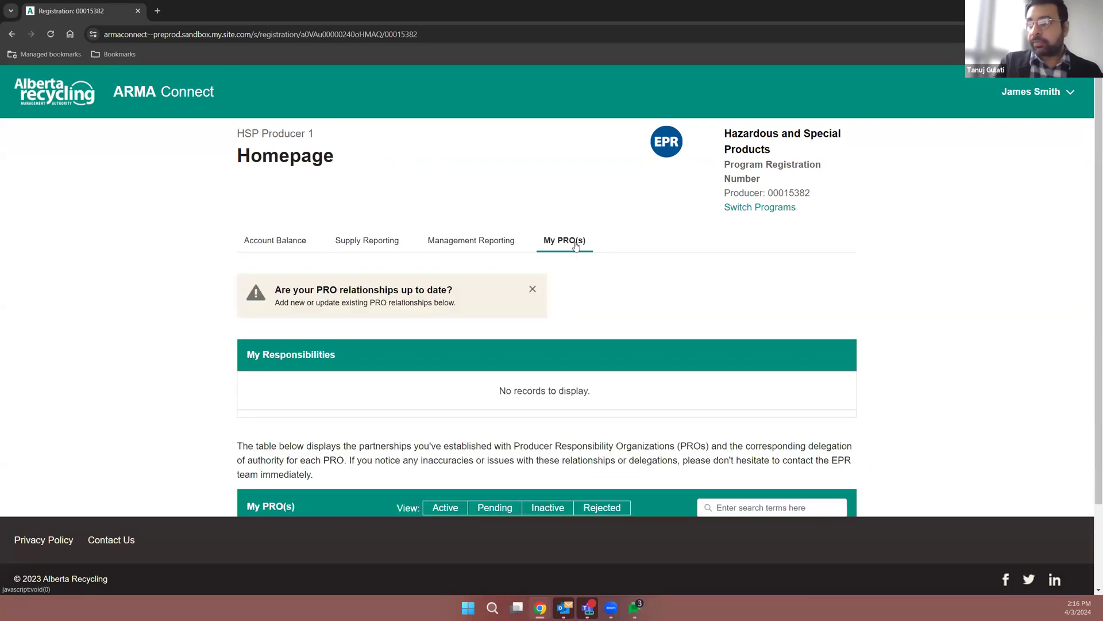
Step: Update the responsibilities of HSP Producer 1, setting both Supply Report and Management Report to No, and confirm
{"action": "scroll", "coordinate": [625, 287], "scroll_direction": "down", "scroll_amount": 2}
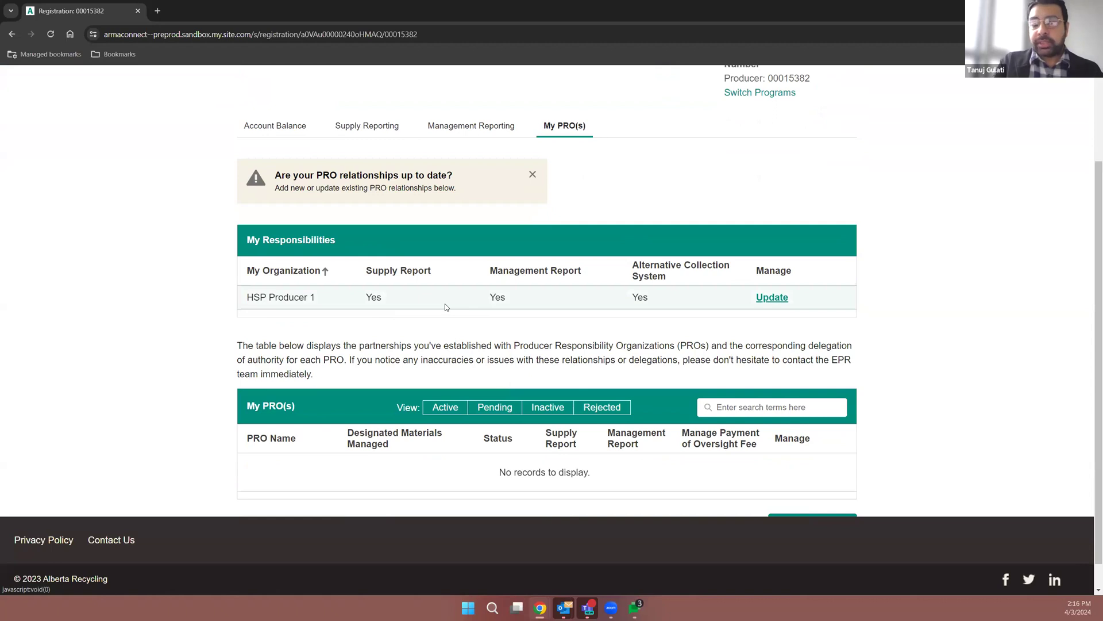
{"action": "left_click", "coordinate": [773, 297]}
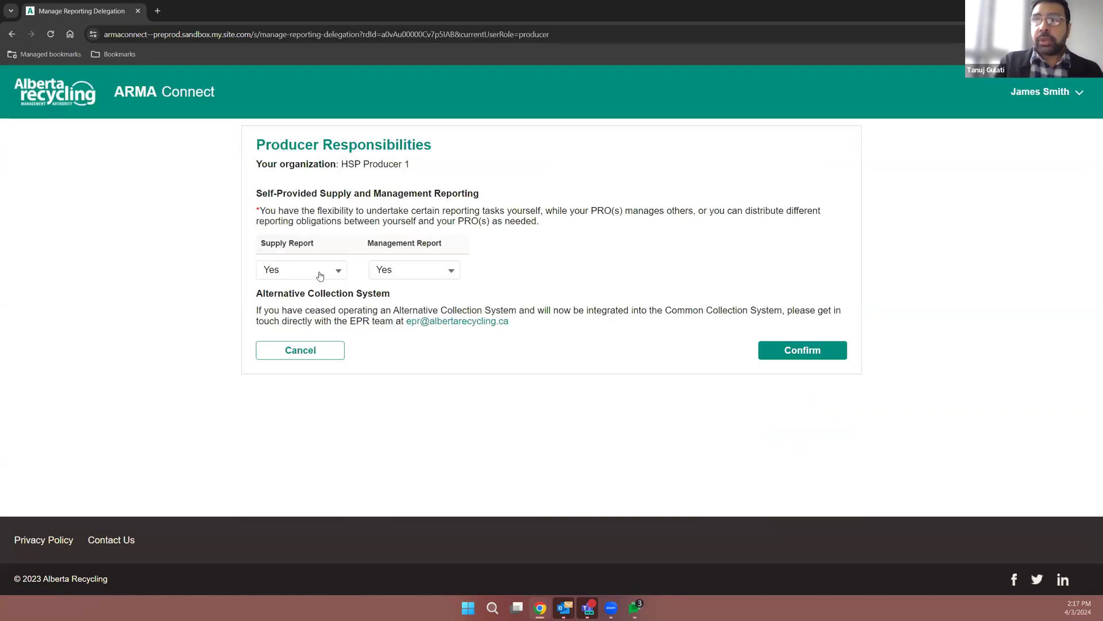
{"action": "left_click", "coordinate": [320, 276]}
{"action": "left_click", "coordinate": [312, 314]}
{"action": "left_click", "coordinate": [393, 268]}
{"action": "left_click", "coordinate": [393, 316]}
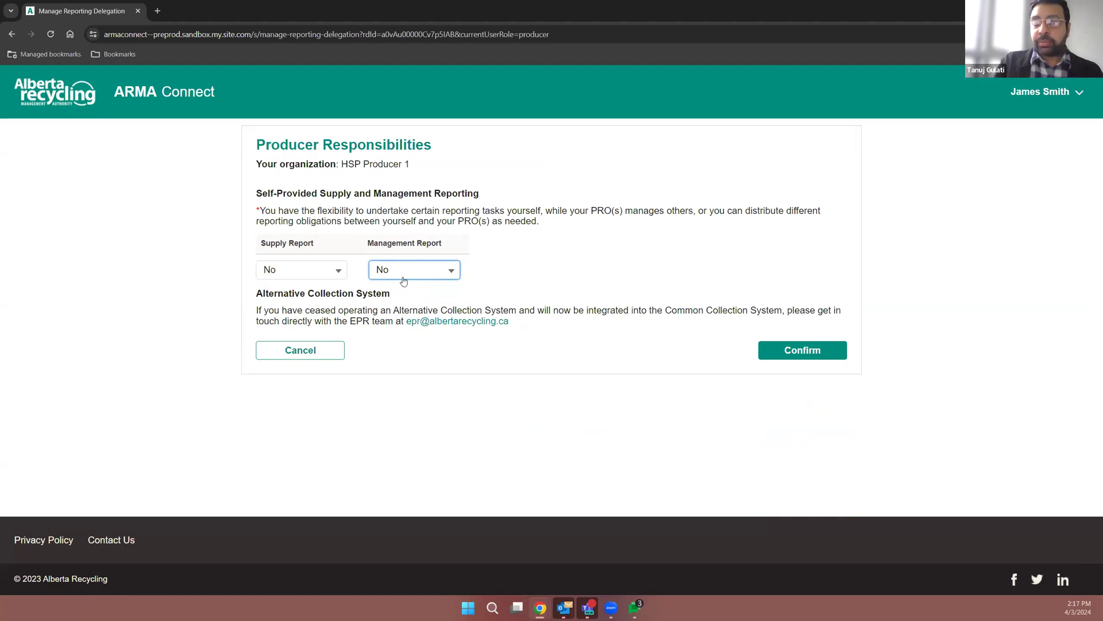
{"action": "left_click", "coordinate": [778, 352]}
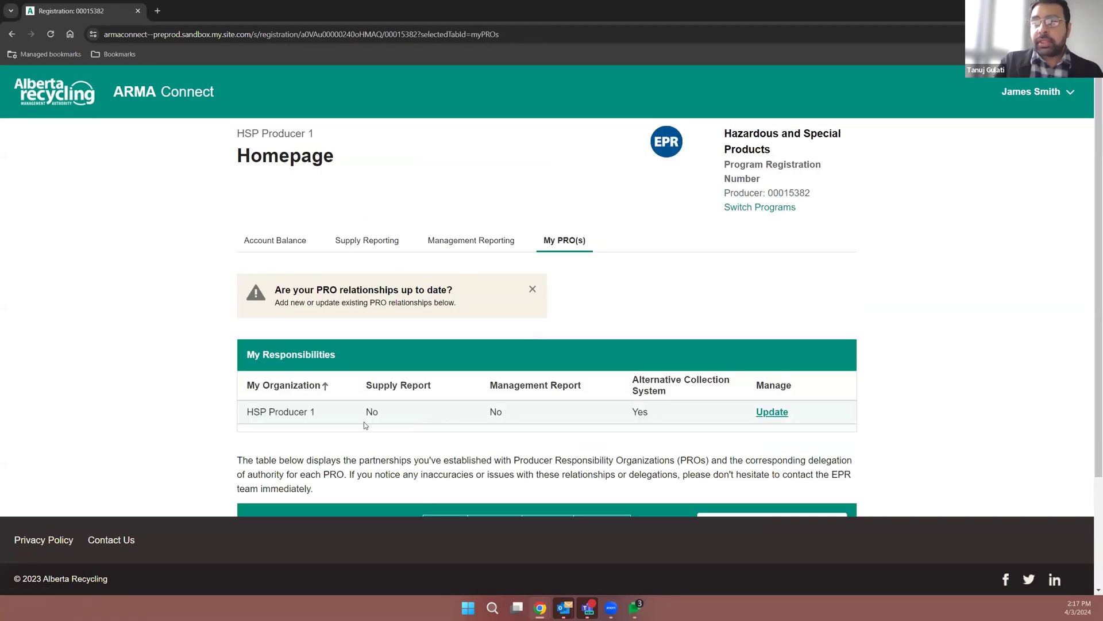
Step: Start adding a new PRO, select HSP PRO 1 from the registered PROs, and save to continue to its delegations
{"action": "scroll", "coordinate": [364, 425], "scroll_direction": "down", "scroll_amount": 1}
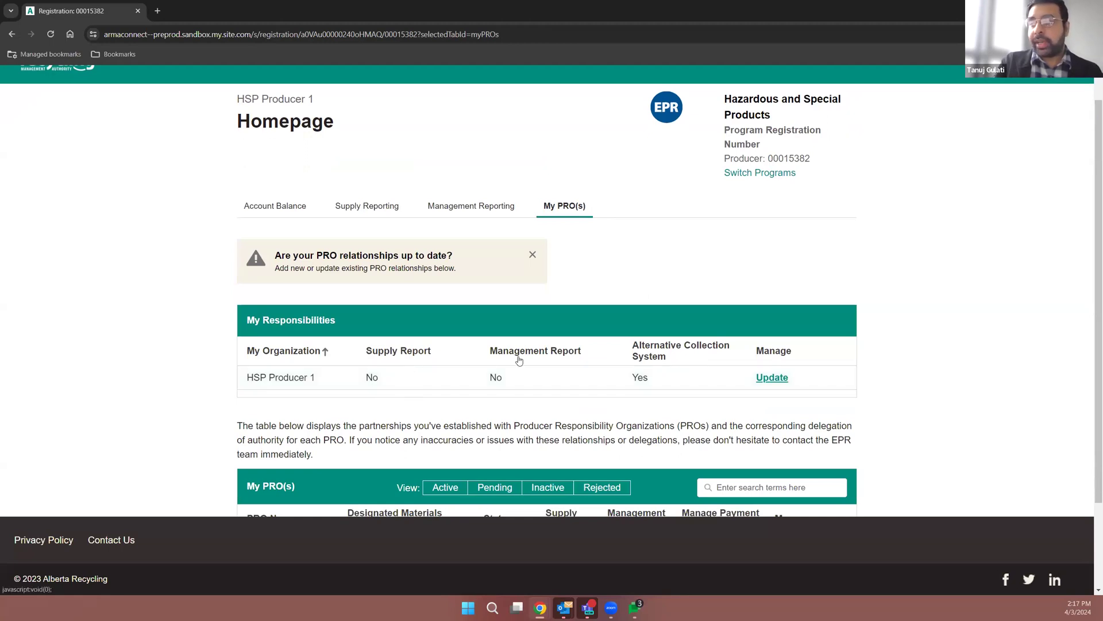
{"action": "scroll", "coordinate": [523, 393], "scroll_direction": "down", "scroll_amount": 2}
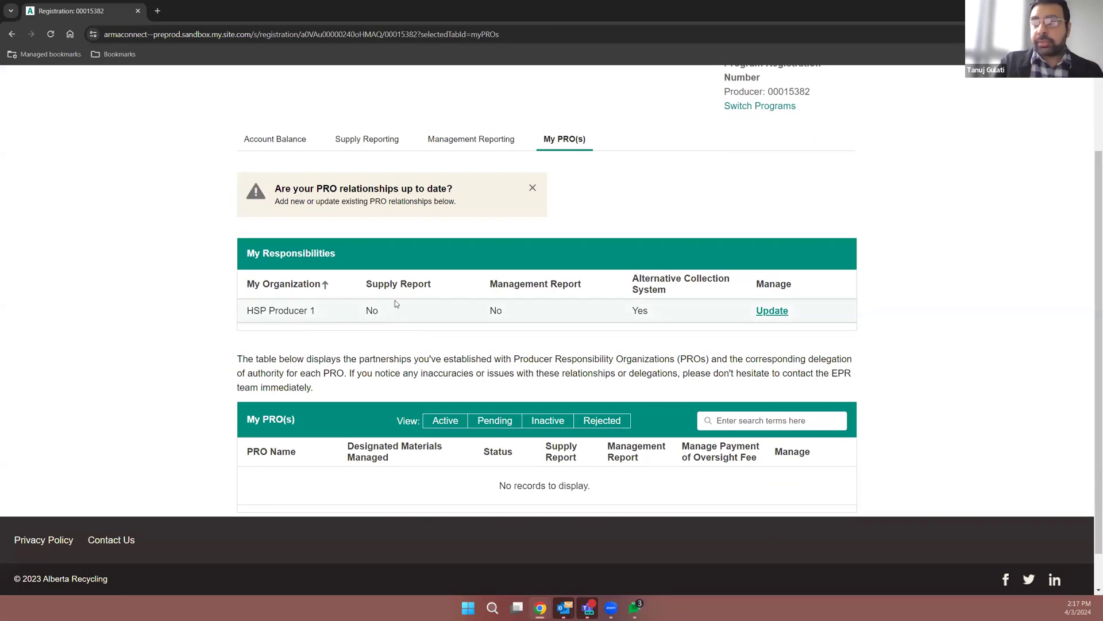
{"action": "scroll", "coordinate": [400, 340], "scroll_direction": "down", "scroll_amount": 1}
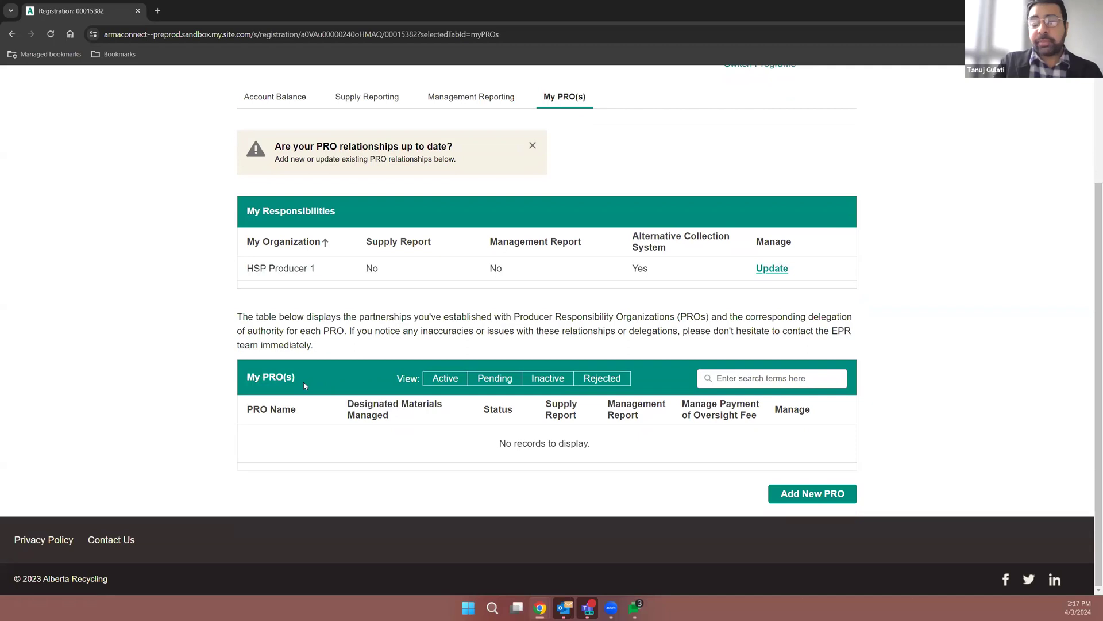
{"action": "left_click", "coordinate": [818, 499]}
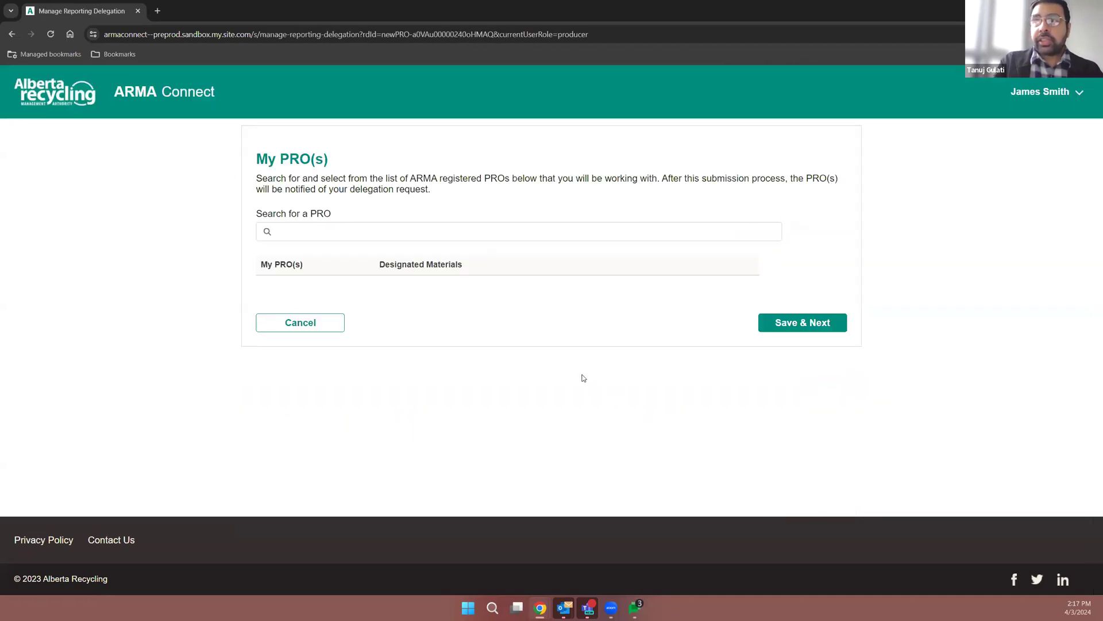
{"action": "left_click", "coordinate": [318, 235]}
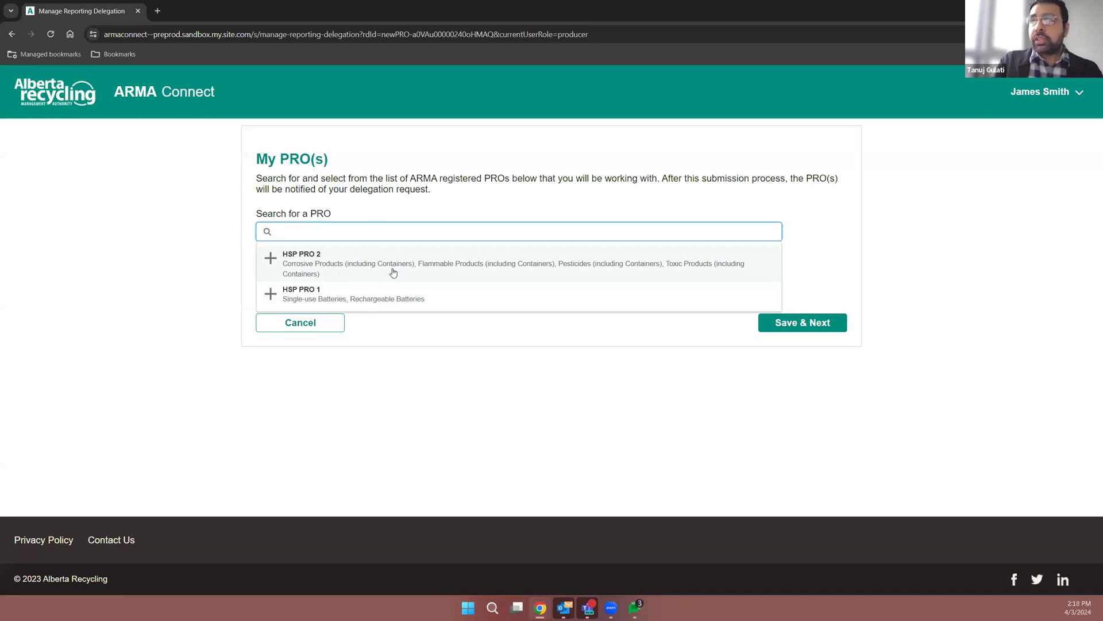
{"action": "left_click", "coordinate": [328, 300]}
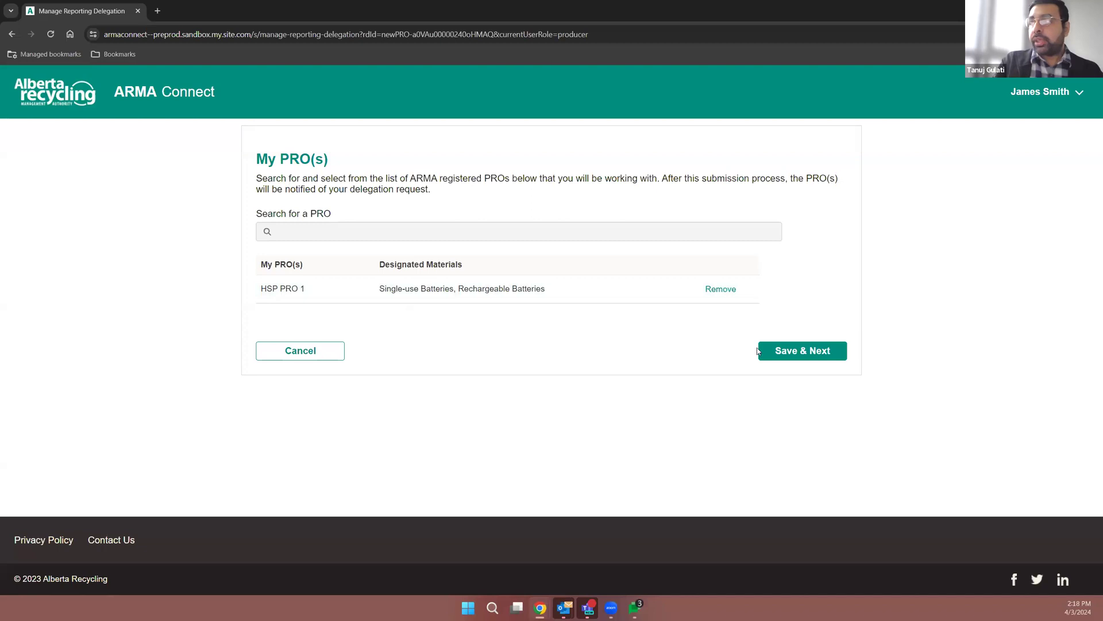
{"action": "left_click", "coordinate": [771, 356]}
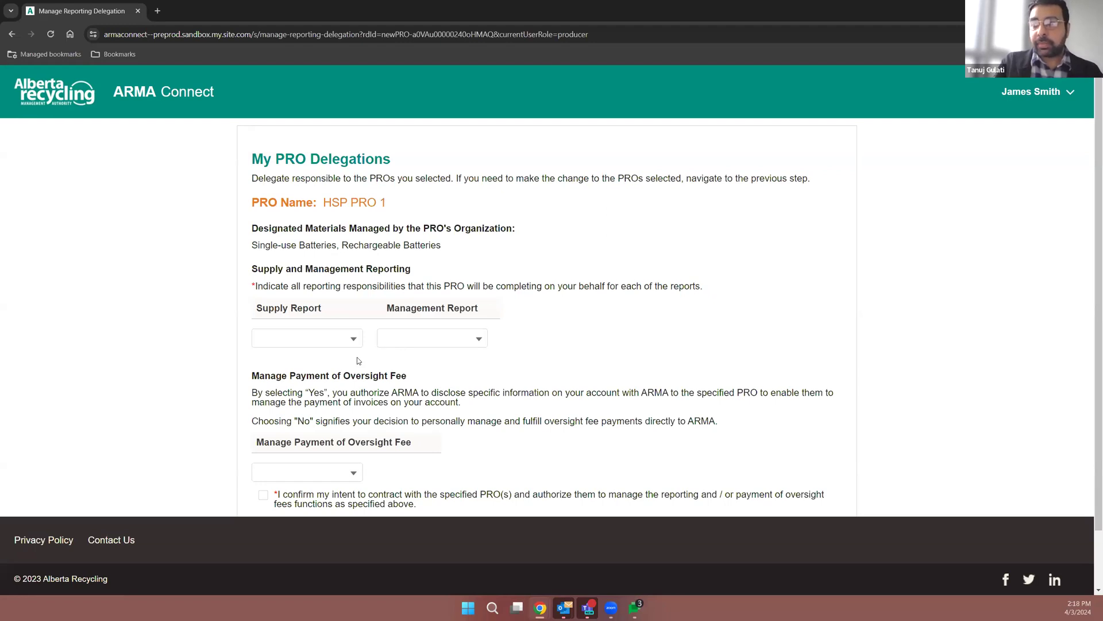
Step: Delegate both the Supply Report and the Management Report to HSP PRO 1 by setting each to Yes
{"action": "left_click", "coordinate": [319, 341]}
{"action": "left_click", "coordinate": [297, 367]}
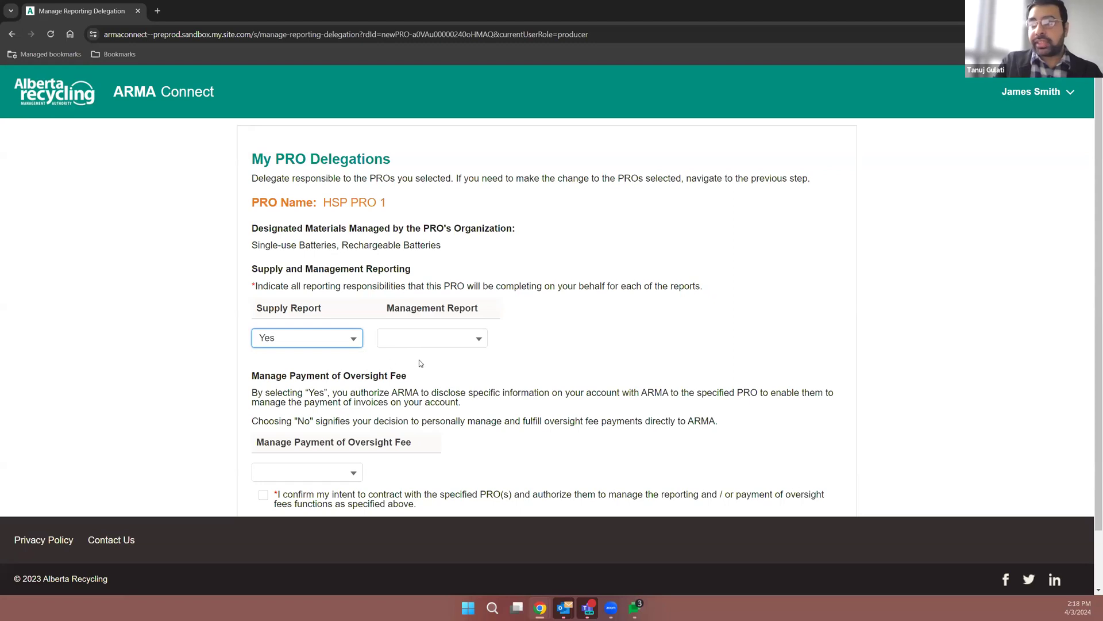
{"action": "scroll", "coordinate": [420, 362], "scroll_direction": "down", "scroll_amount": 1}
{"action": "left_click", "coordinate": [435, 304]}
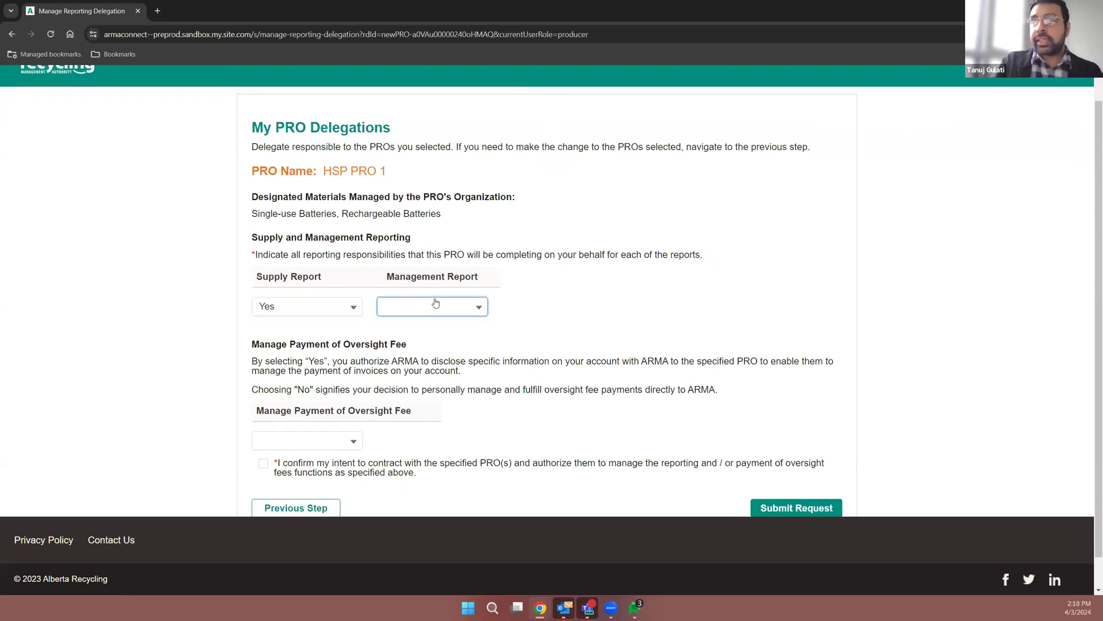
{"action": "left_click", "coordinate": [429, 339]}
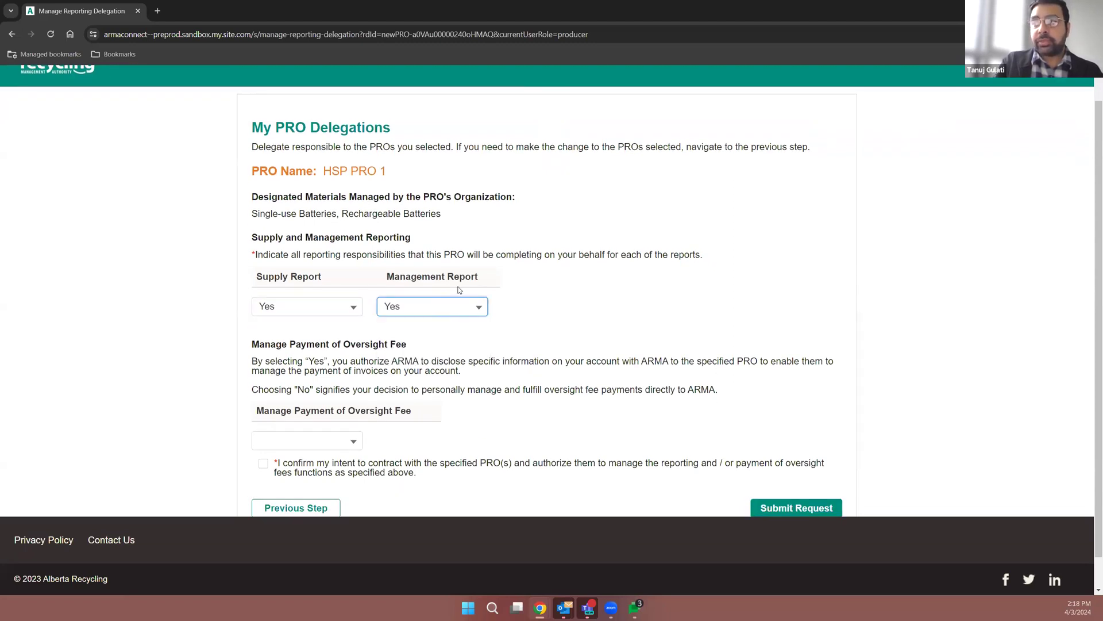
Step: Set Manage Payment of Oversight Fee to No for HSP PRO 1, confirm the intent to contract, and submit the request
{"action": "scroll", "coordinate": [428, 297], "scroll_direction": "down", "scroll_amount": 1}
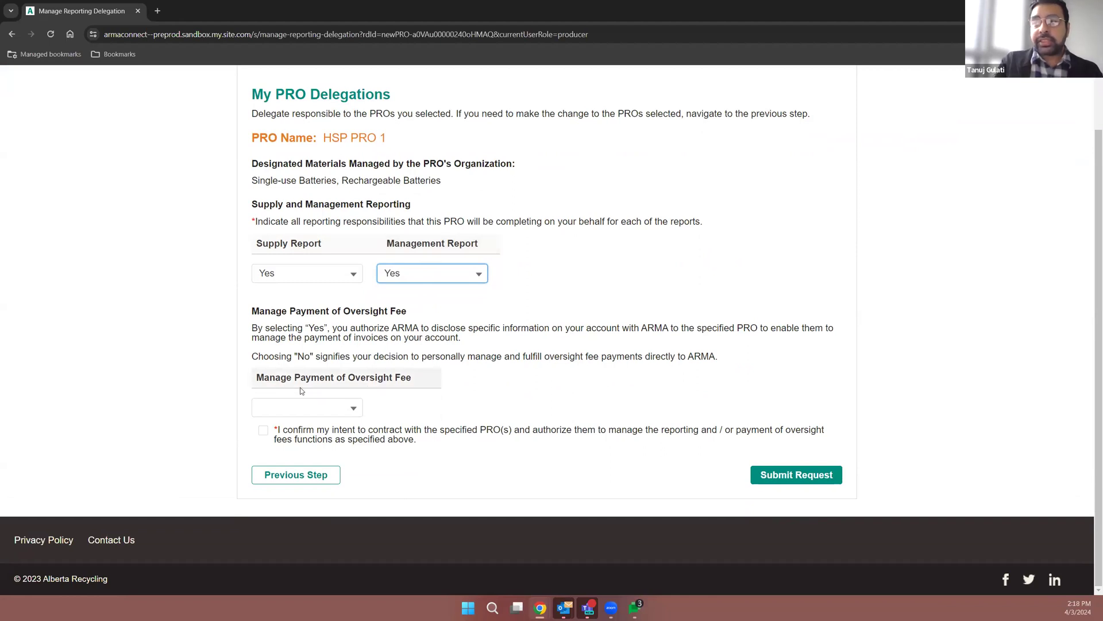
{"action": "left_click", "coordinate": [348, 408]}
{"action": "left_click", "coordinate": [314, 453]}
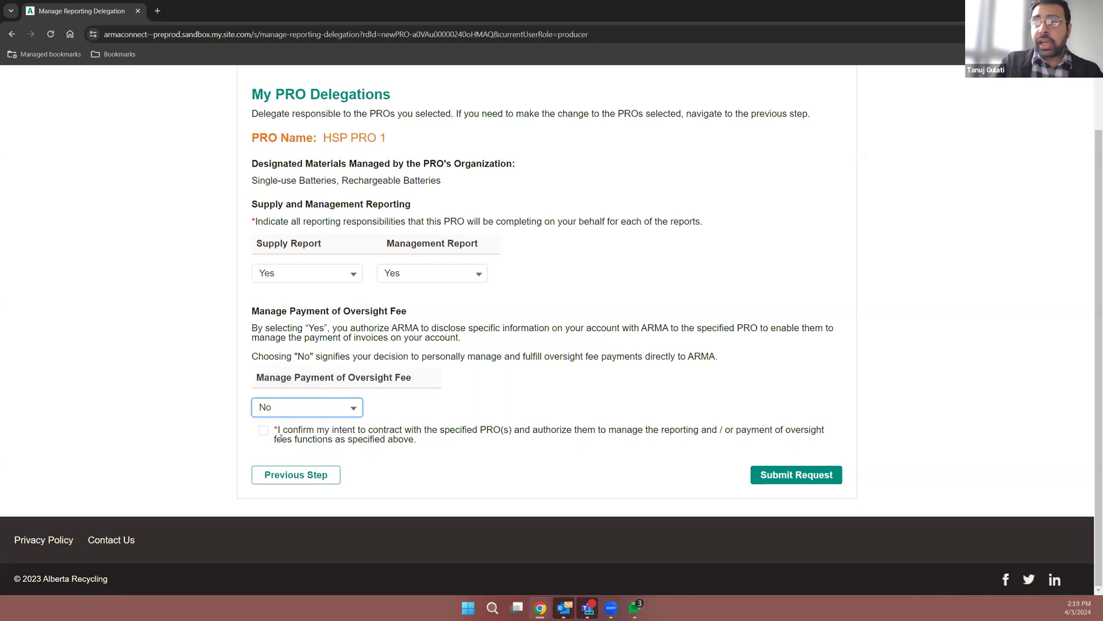
{"action": "left_click", "coordinate": [262, 437]}
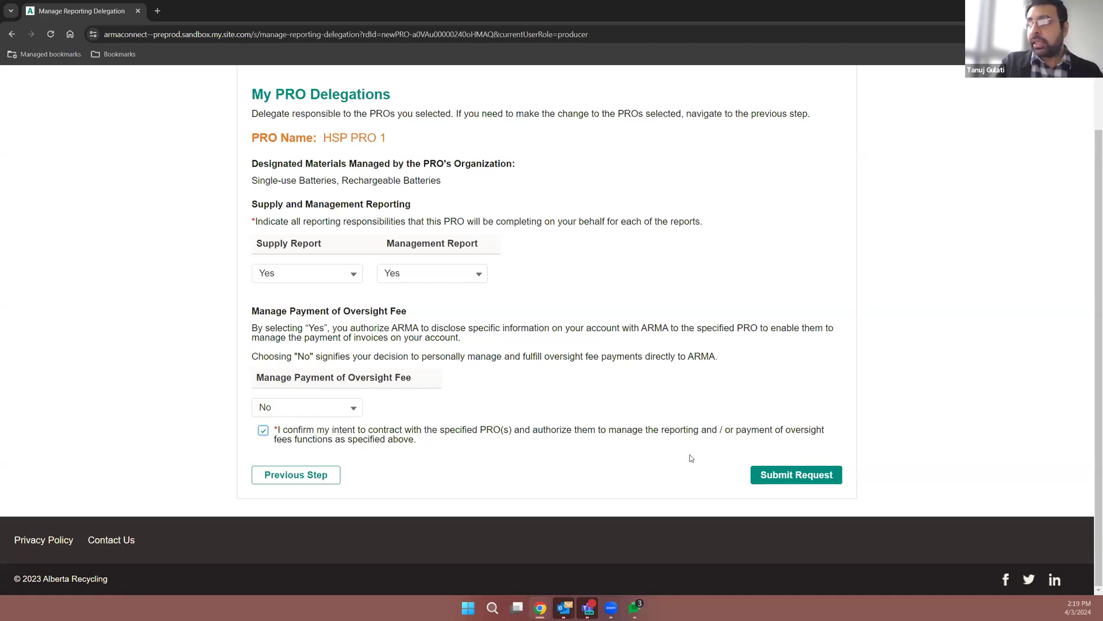
{"action": "left_click", "coordinate": [766, 473]}
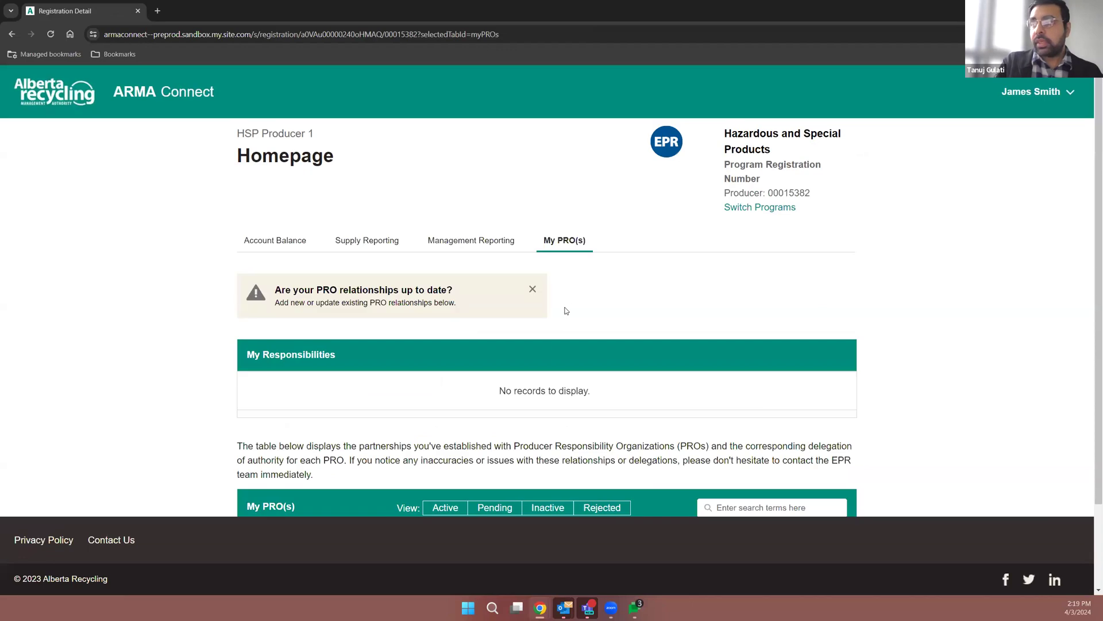
Step: Start adding another PRO, select HSP PRO 2, and save to continue to its delegations
{"action": "scroll", "coordinate": [566, 310], "scroll_direction": "down", "scroll_amount": 3}
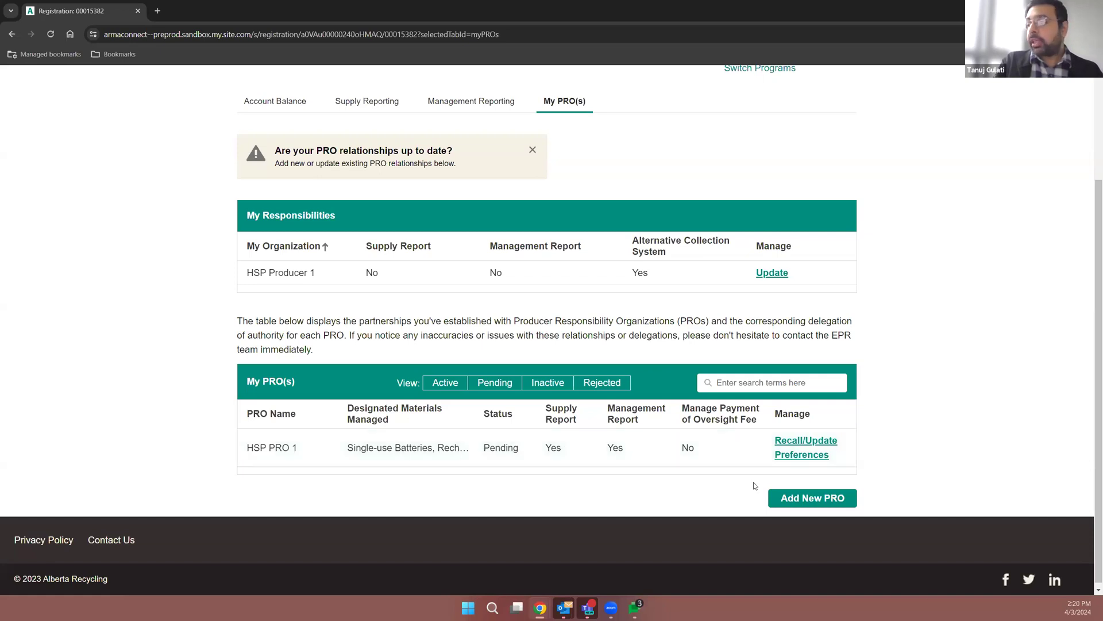
{"action": "left_click", "coordinate": [790, 499]}
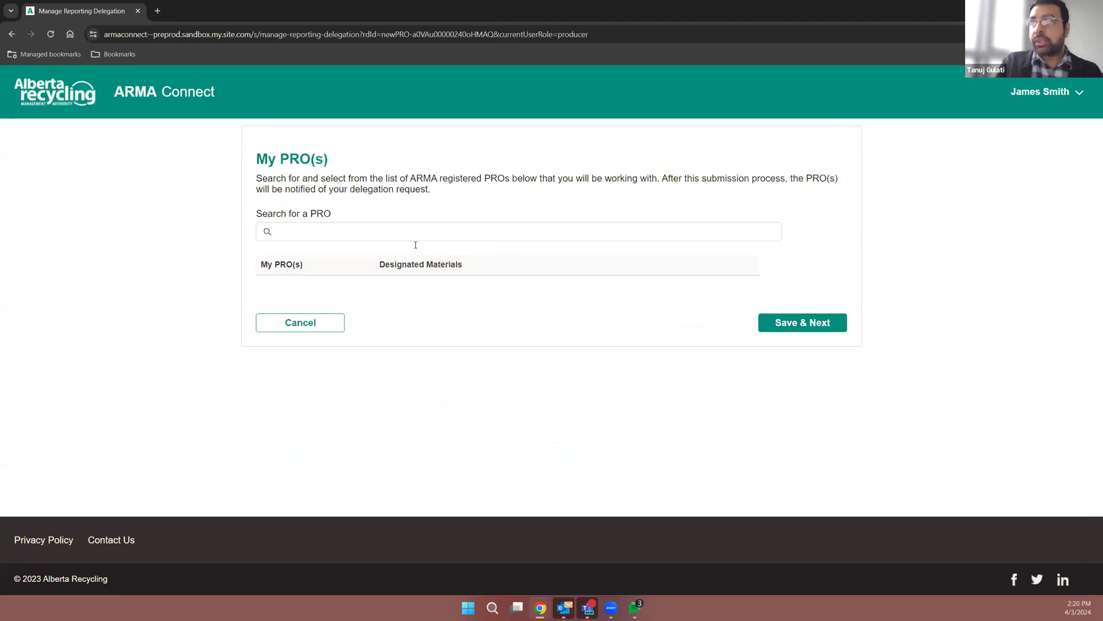
{"action": "left_click", "coordinate": [367, 232]}
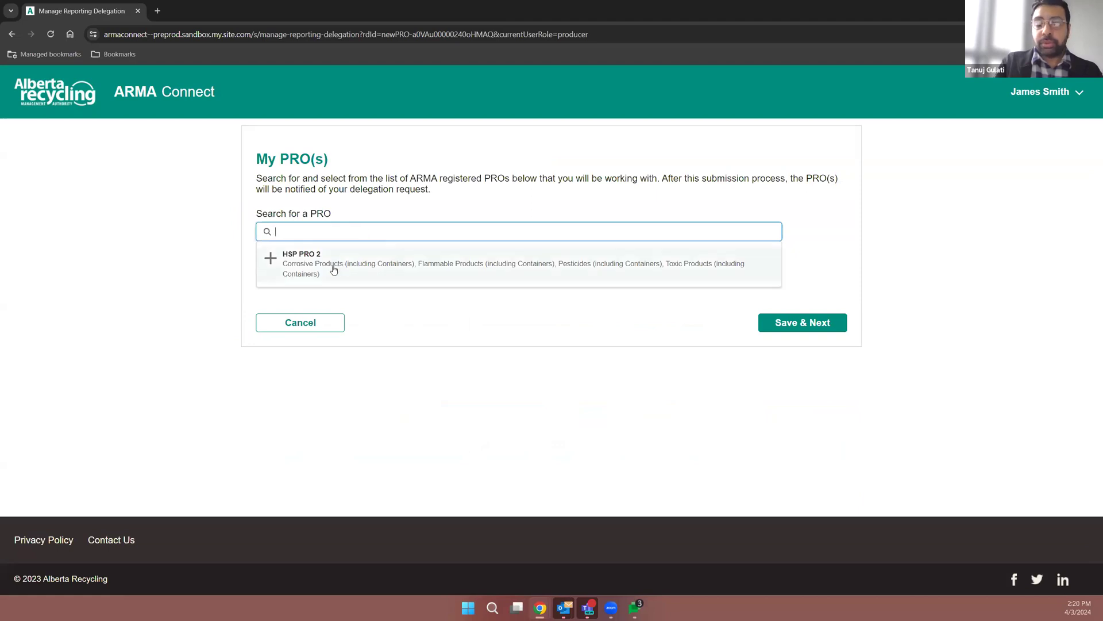
{"action": "left_click", "coordinate": [334, 270]}
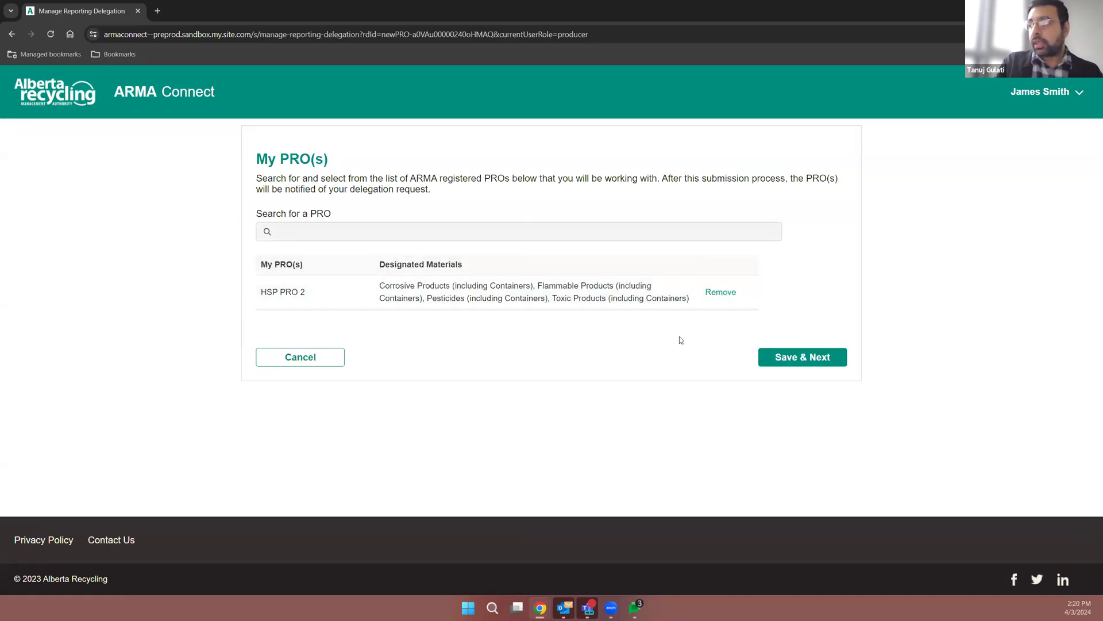
{"action": "left_click", "coordinate": [788, 360]}
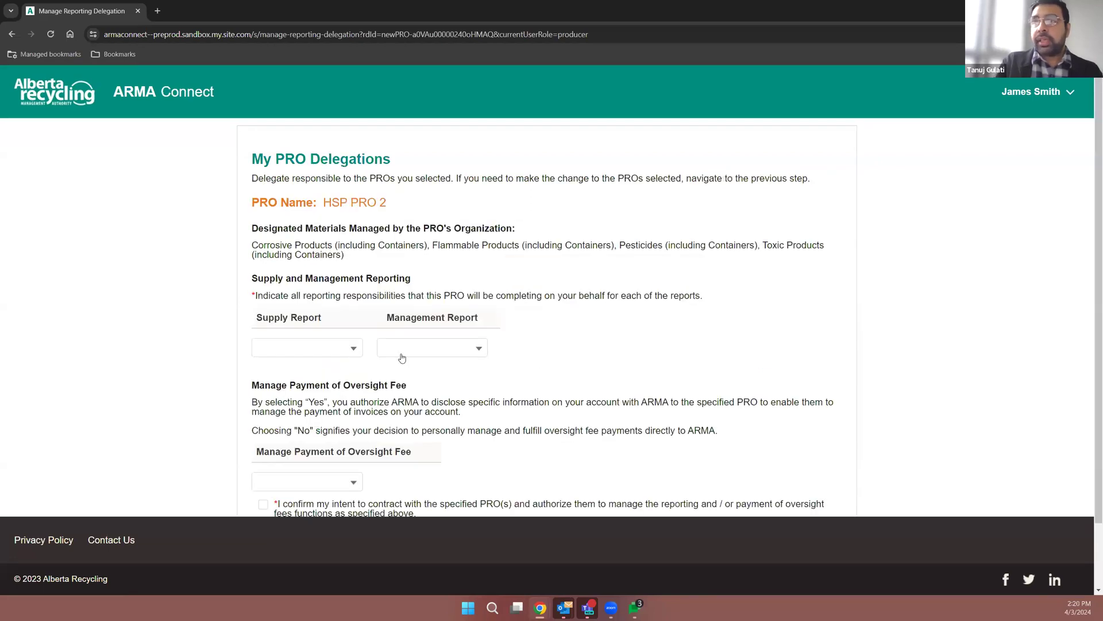
Step: For HSP PRO 2, set the Supply Report delegation to Yes and the Management Report delegation to No
{"action": "left_click", "coordinate": [301, 351]}
{"action": "left_click", "coordinate": [296, 374]}
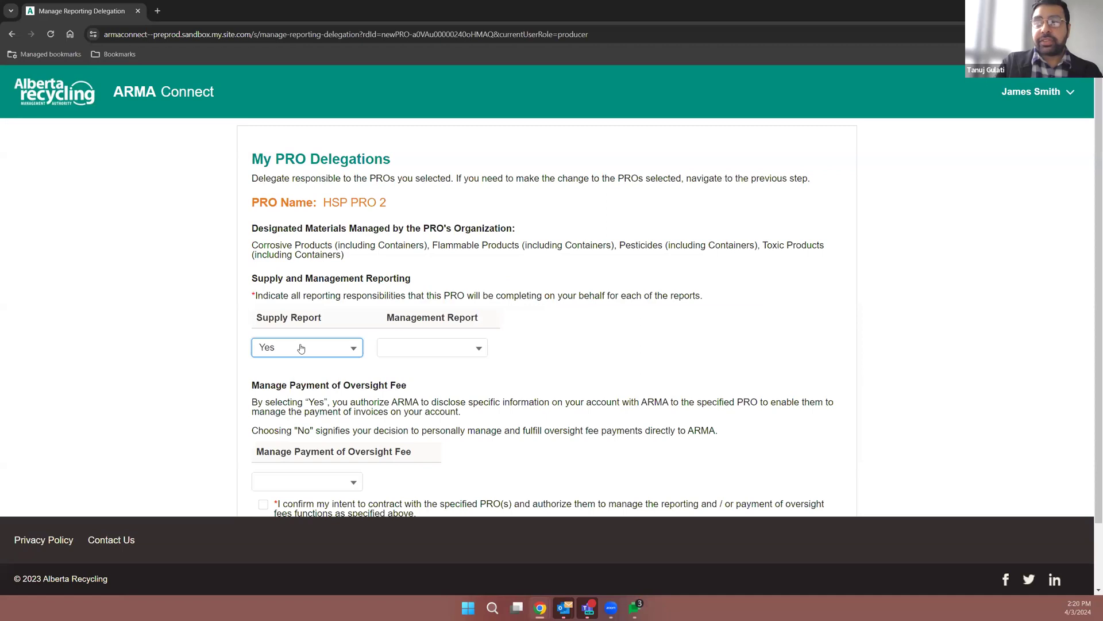
{"action": "left_click", "coordinate": [411, 352]}
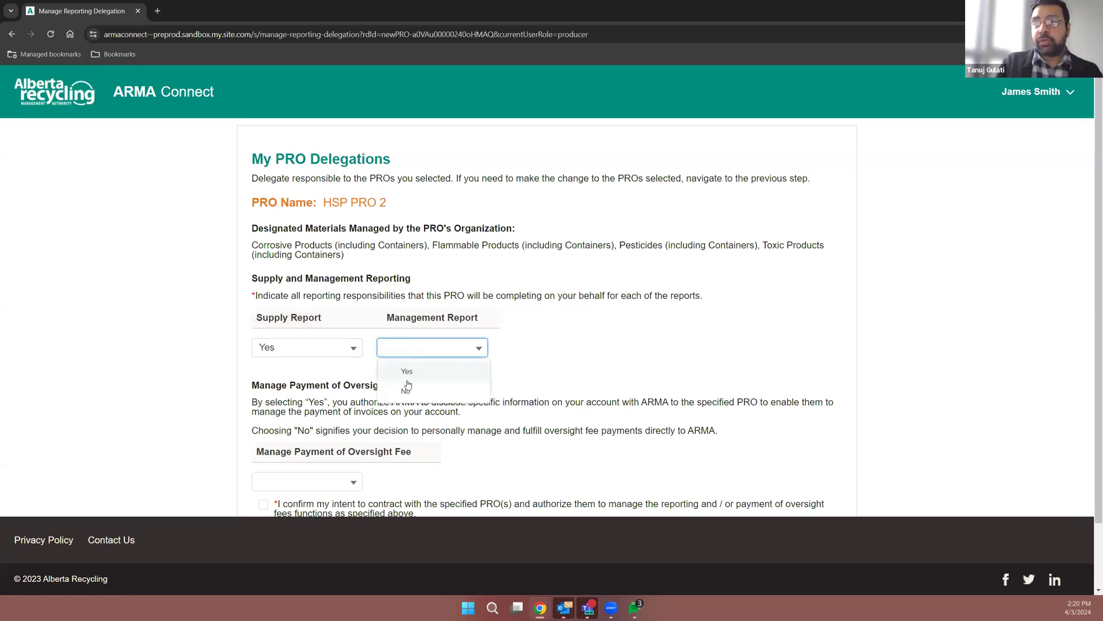
{"action": "left_click", "coordinate": [407, 395]}
Step: Set Manage Payment of Oversight Fee to Yes for HSP PRO 2 and consent to the invoice sharing agreement
{"action": "scroll", "coordinate": [377, 405], "scroll_direction": "down", "scroll_amount": 1}
{"action": "left_click", "coordinate": [320, 412]}
{"action": "left_click", "coordinate": [282, 434]}
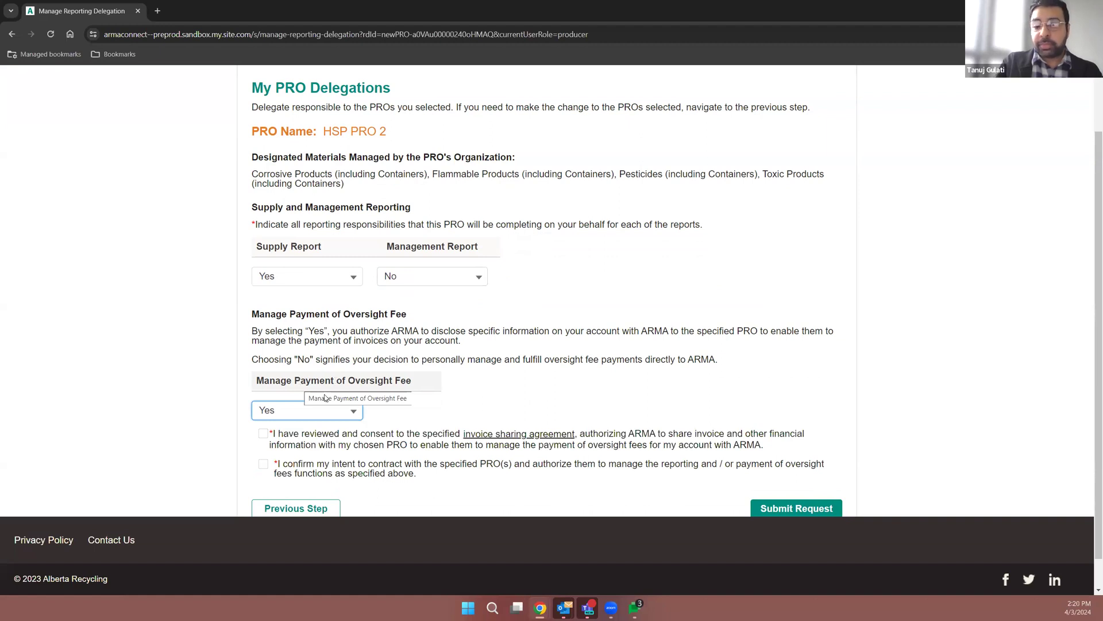
{"action": "scroll", "coordinate": [325, 396], "scroll_direction": "down", "scroll_amount": 1}
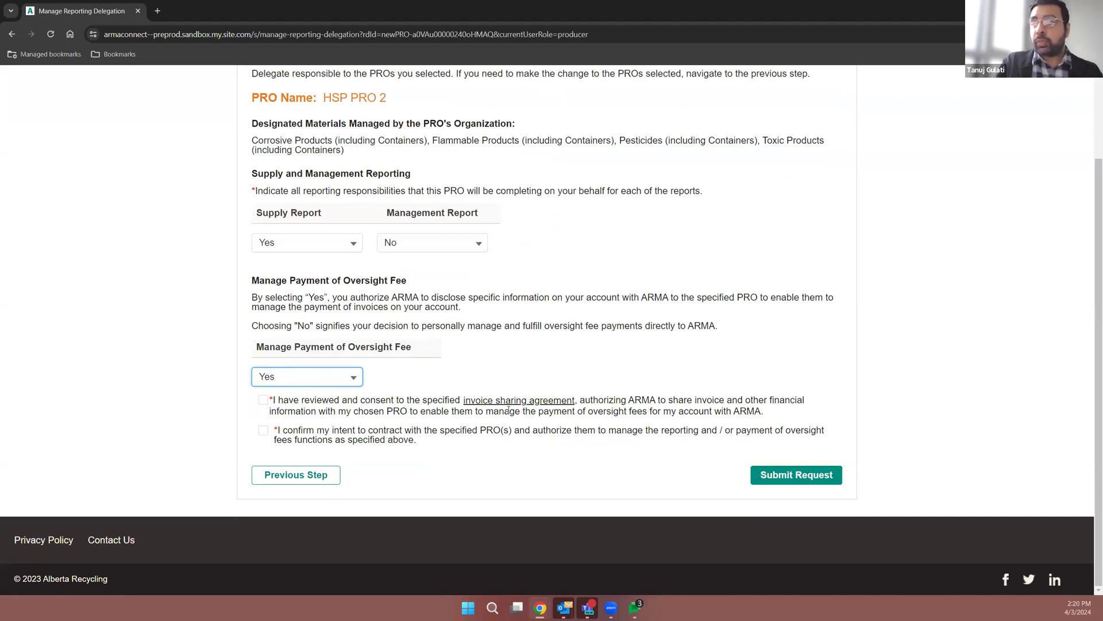
{"action": "left_click", "coordinate": [262, 402]}
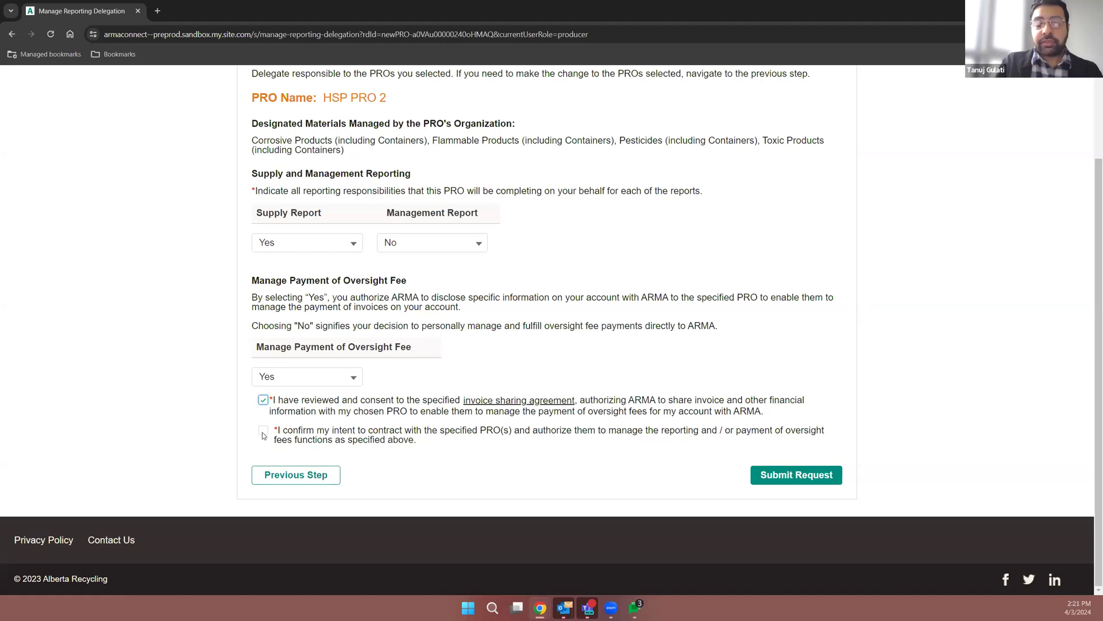
Step: Confirm the intent to contract with HSP PRO 2, submit the request, and review the responsibilities and PRO list
{"action": "left_click", "coordinate": [263, 434]}
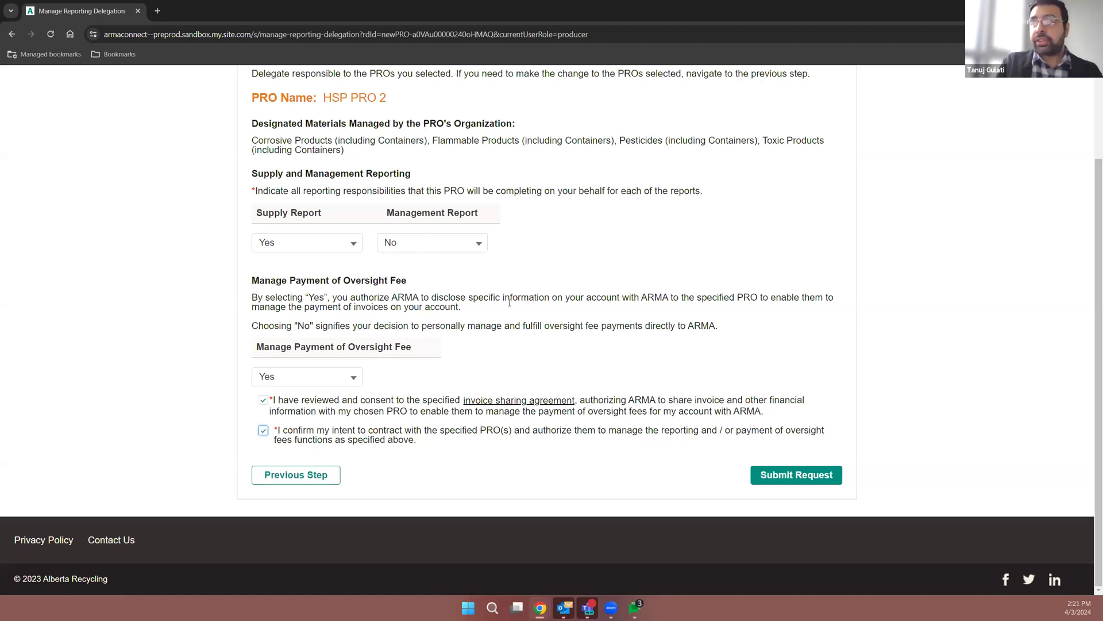
{"action": "left_click", "coordinate": [771, 478]}
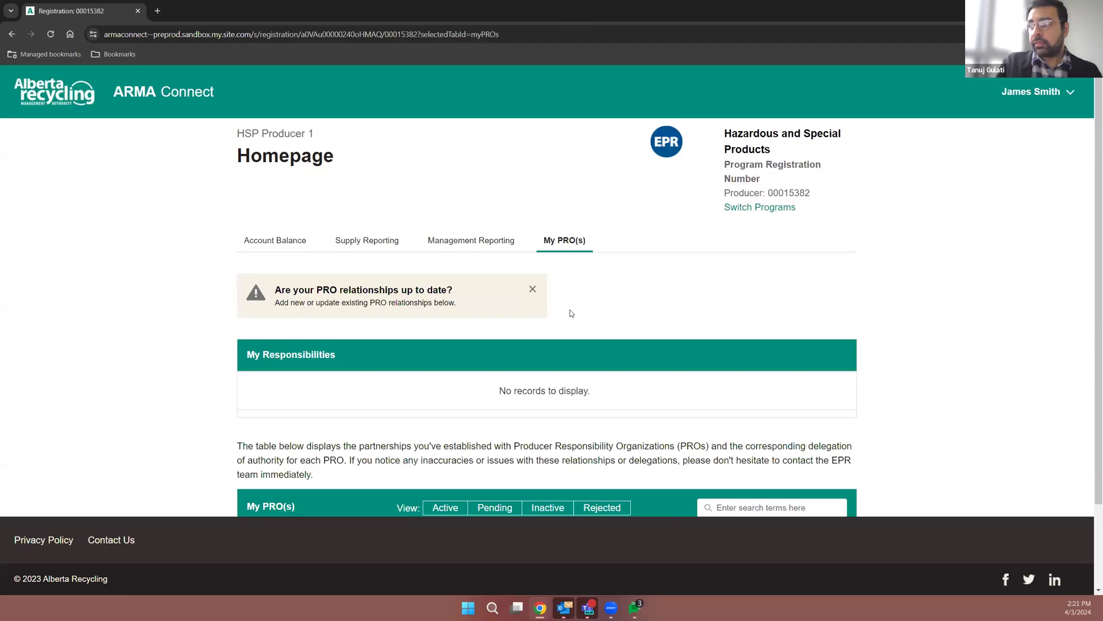
{"action": "scroll", "coordinate": [572, 314], "scroll_direction": "down", "scroll_amount": 3}
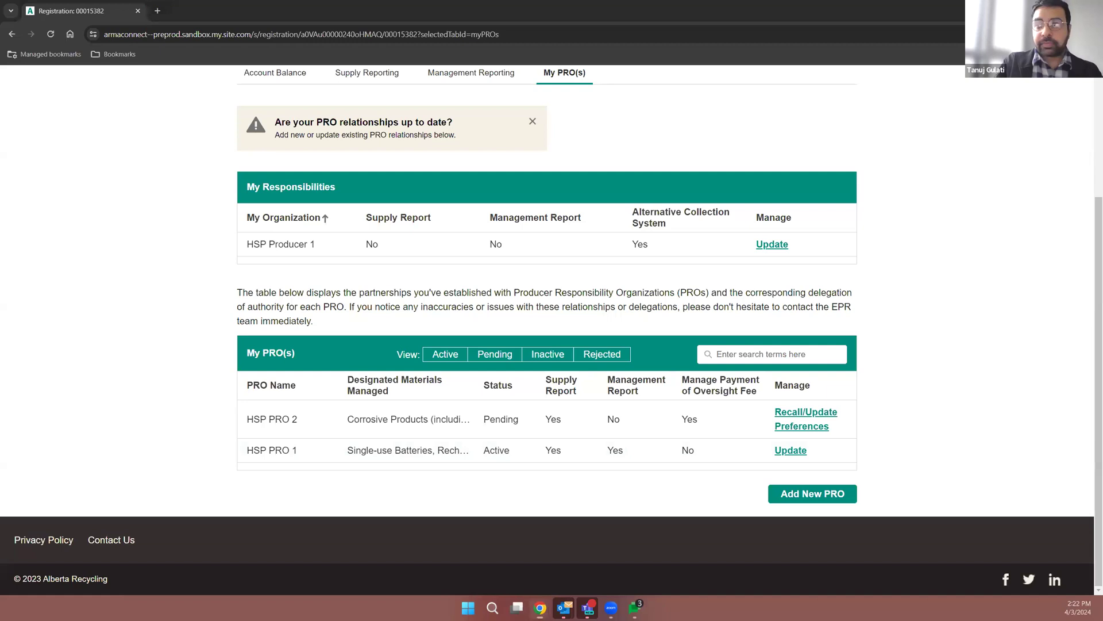
Step: Switch to Outlook to show the delegation confirmation email, and advance the webinar slides in Chrome to the Supply Reporting section
{"action": "key", "text": "alt+Tab"}
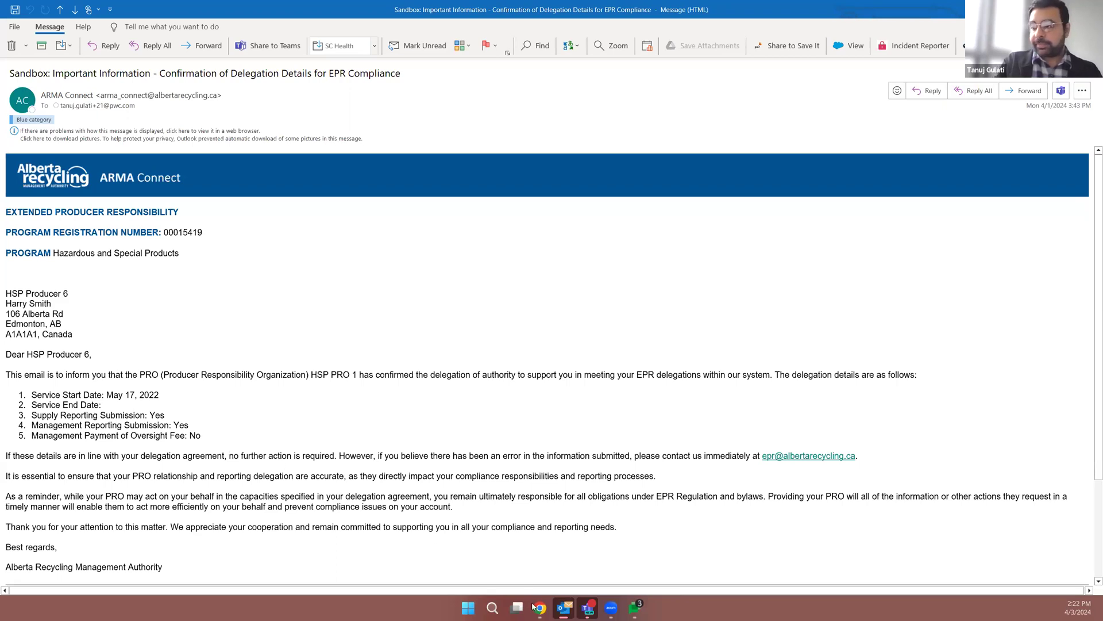
{"action": "mouse_move", "coordinate": [534, 607]}
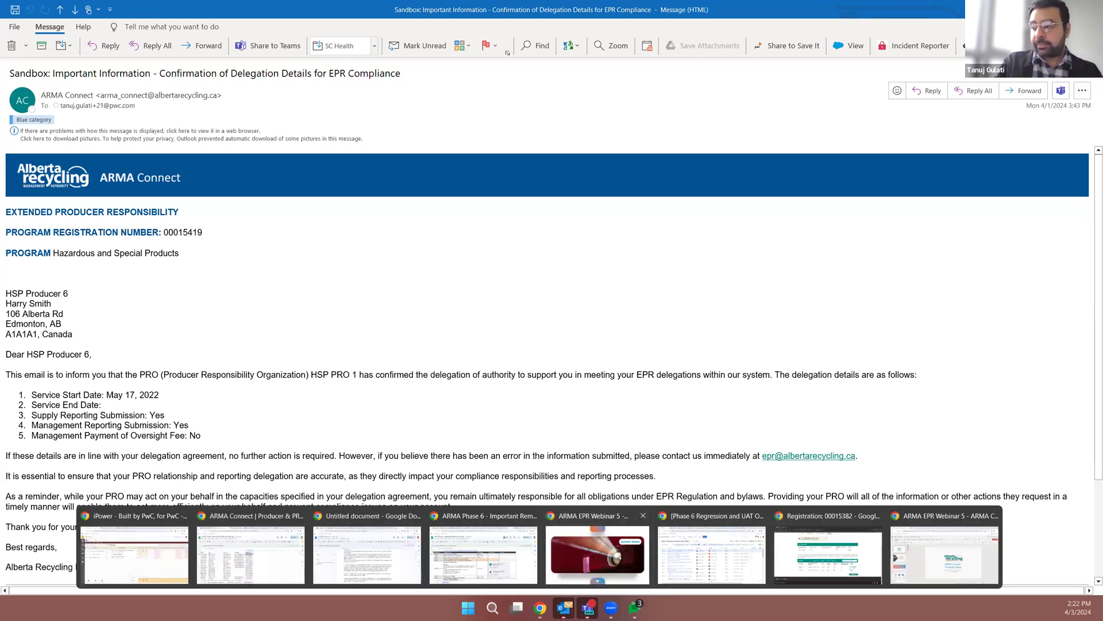
{"action": "left_click", "coordinate": [602, 552]}
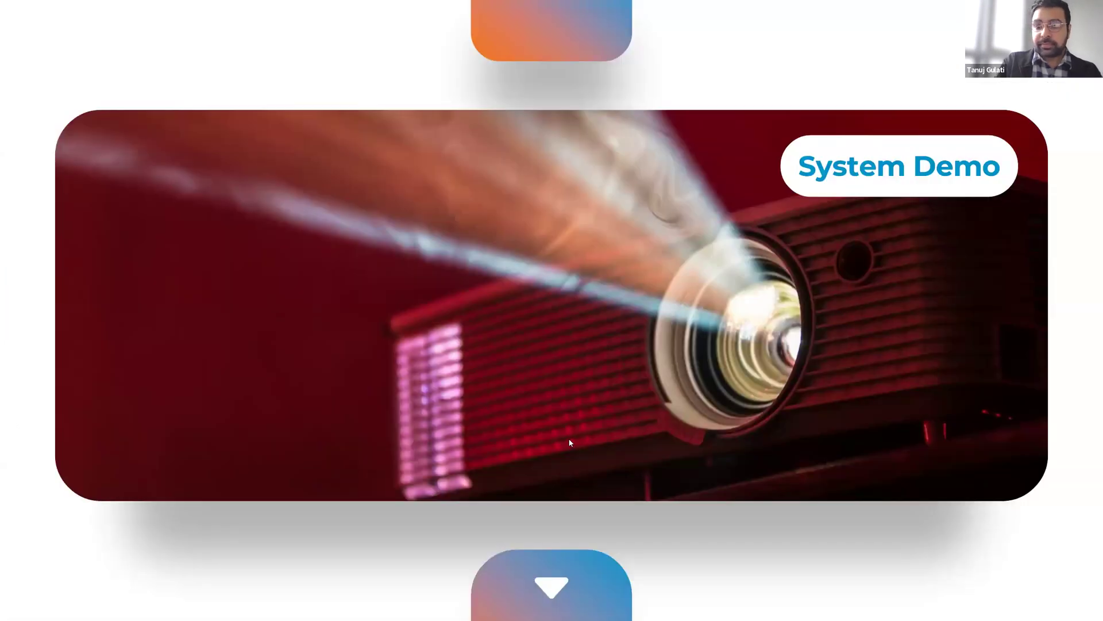
{"action": "scroll", "coordinate": [560, 414], "scroll_direction": "down", "scroll_amount": 5}
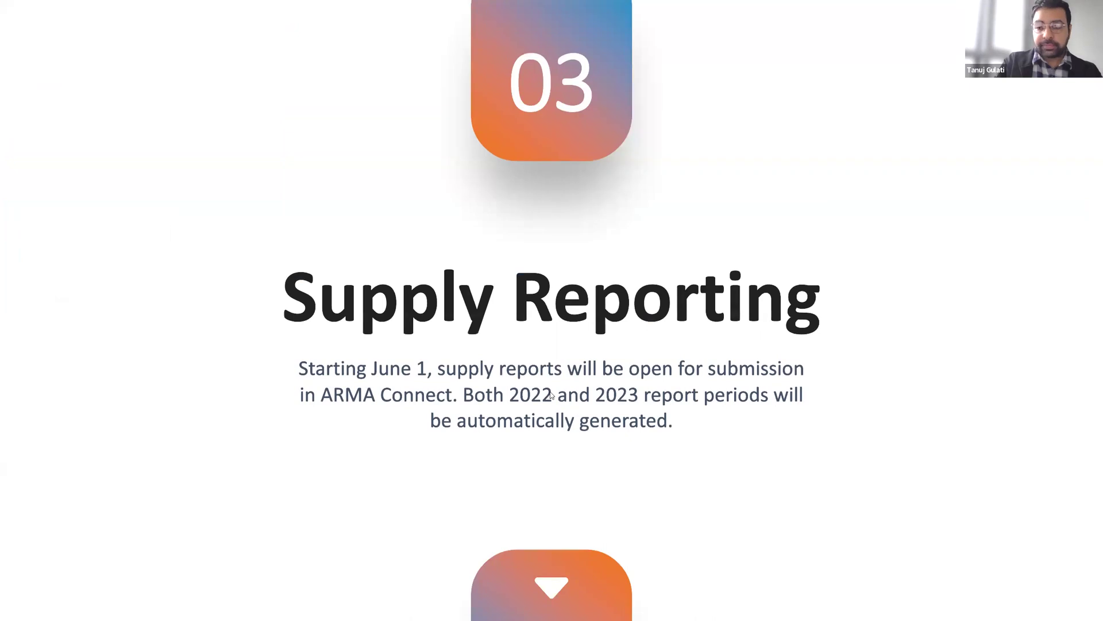
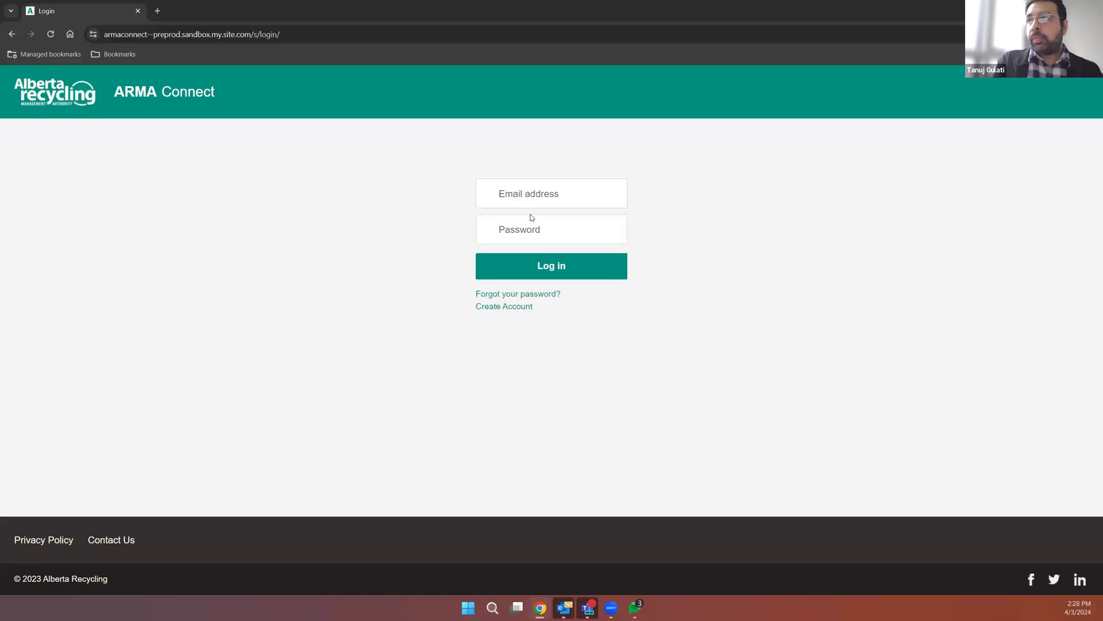
Step: Log in to ARMA Connect with the producer account's email address and password
{"action": "left_click", "coordinate": [522, 195]}
{"action": "key", "text": "ctrl+v"}
{"action": "key", "text": "Tab"}
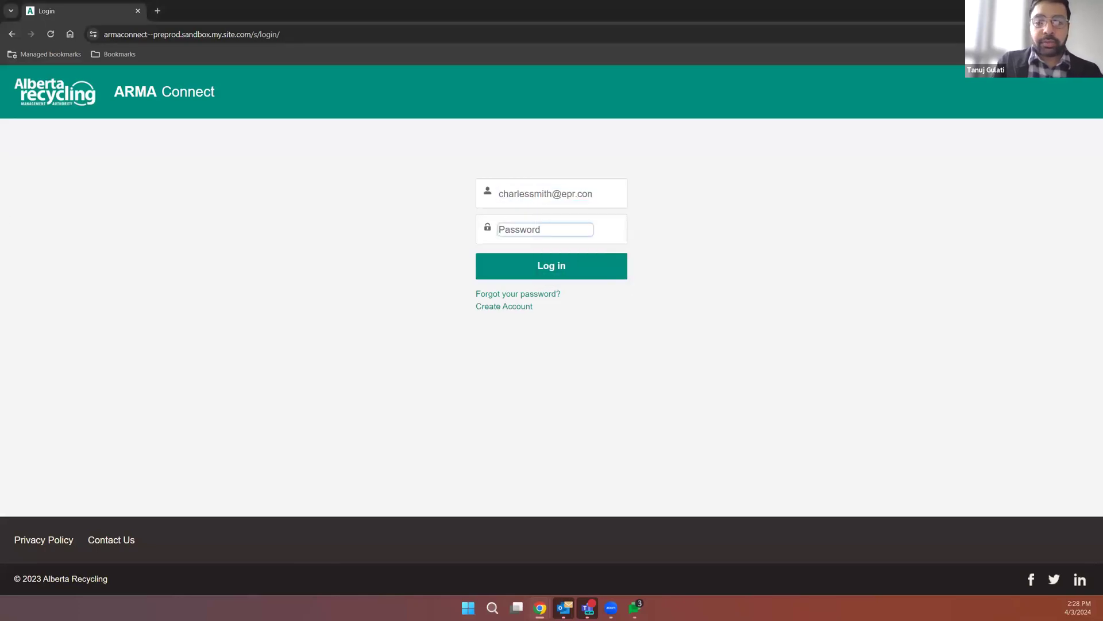
{"action": "left_click", "coordinate": [484, 235]}
{"action": "key", "text": "ctrl+v"}
{"action": "left_click", "coordinate": [534, 271]}
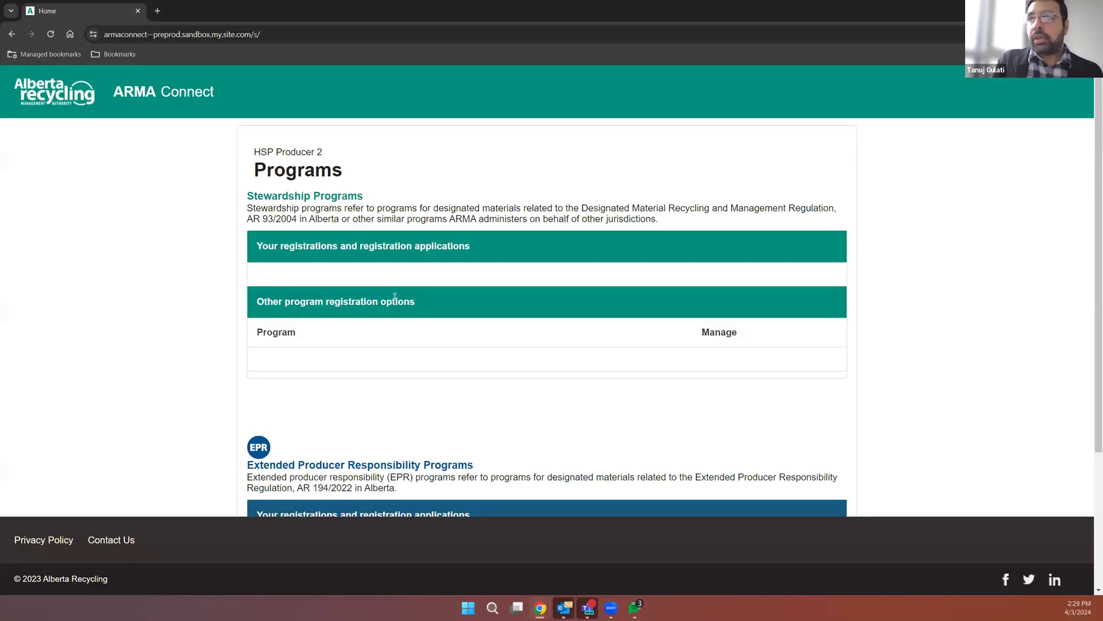
Step: Open the Hazardous and Special Products producer homepage and display its supply reports
{"action": "scroll", "coordinate": [394, 297], "scroll_direction": "down", "scroll_amount": 2}
{"action": "scroll", "coordinate": [396, 300], "scroll_direction": "down", "scroll_amount": 3}
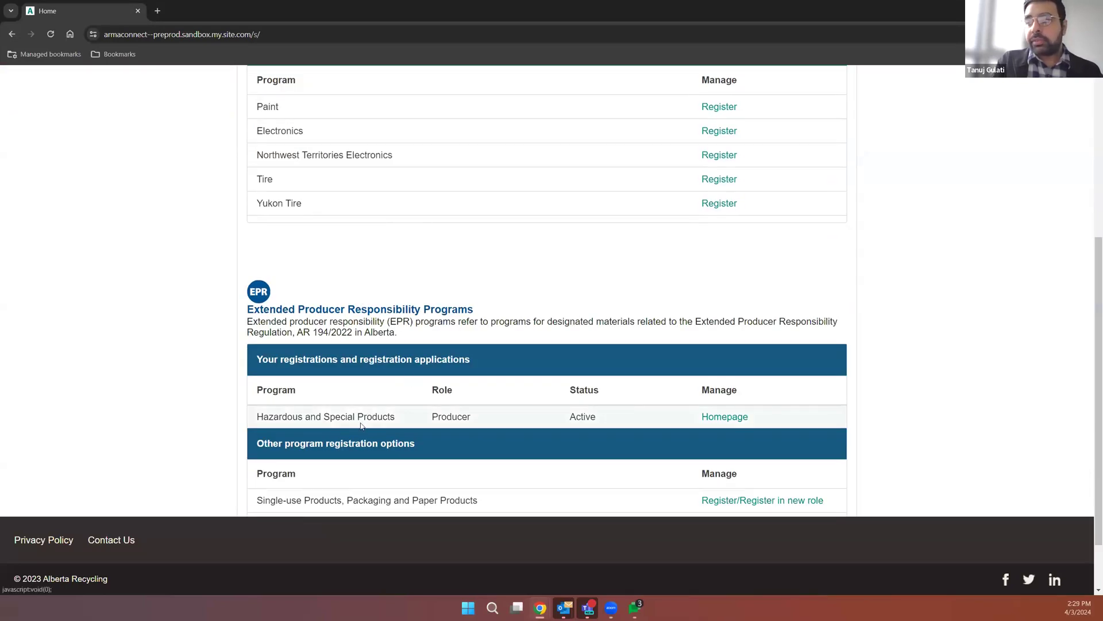
{"action": "left_click", "coordinate": [725, 419]}
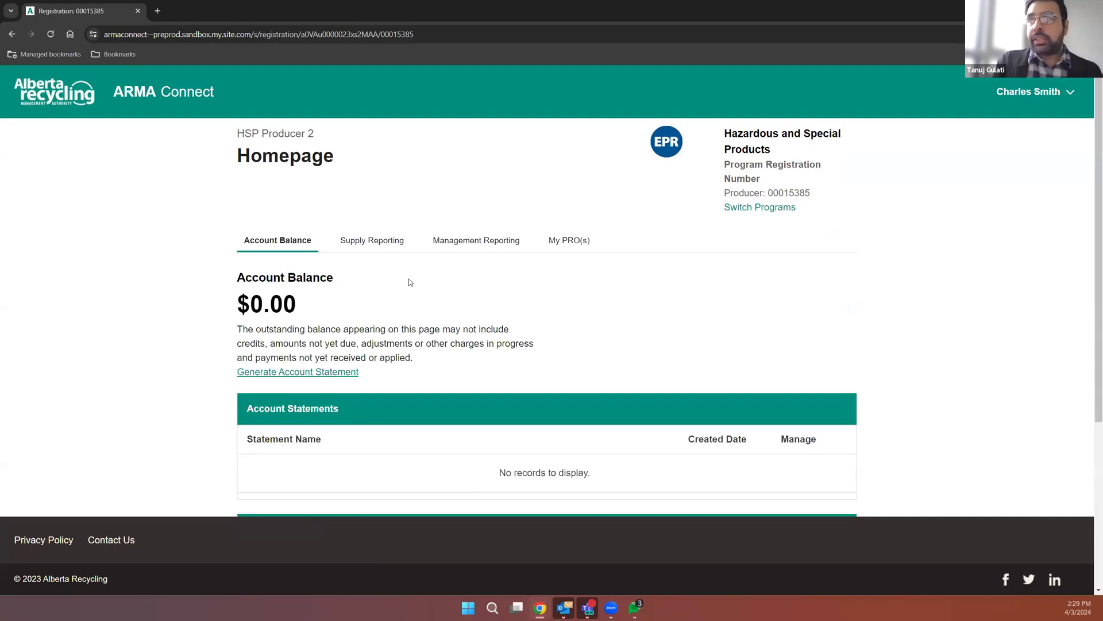
{"action": "scroll", "coordinate": [402, 276], "scroll_direction": "down", "scroll_amount": 1}
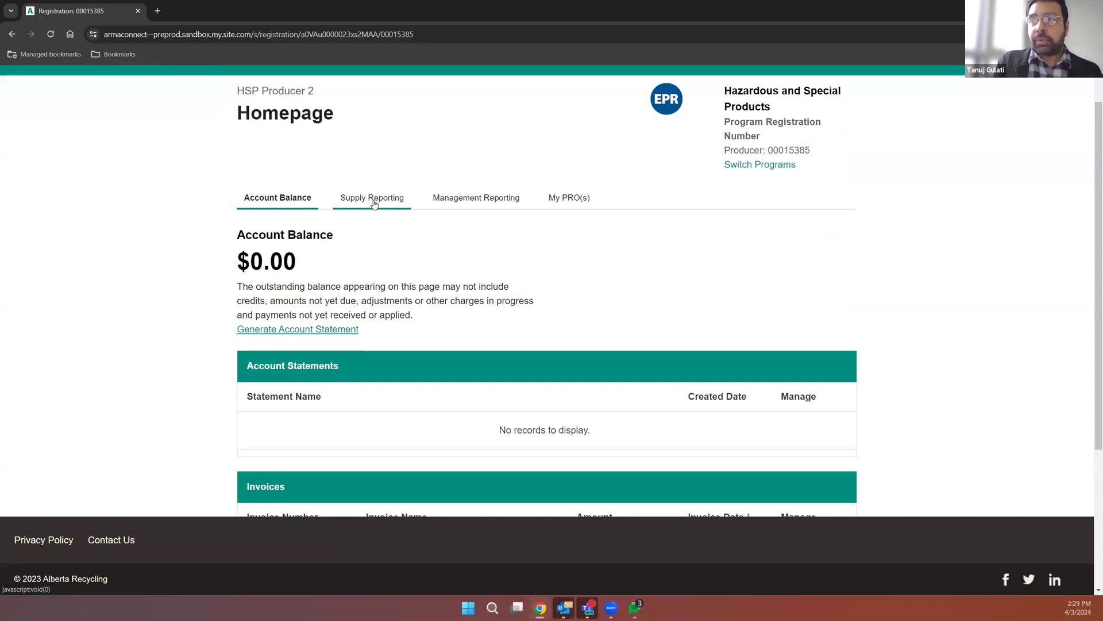
{"action": "left_click", "coordinate": [374, 204]}
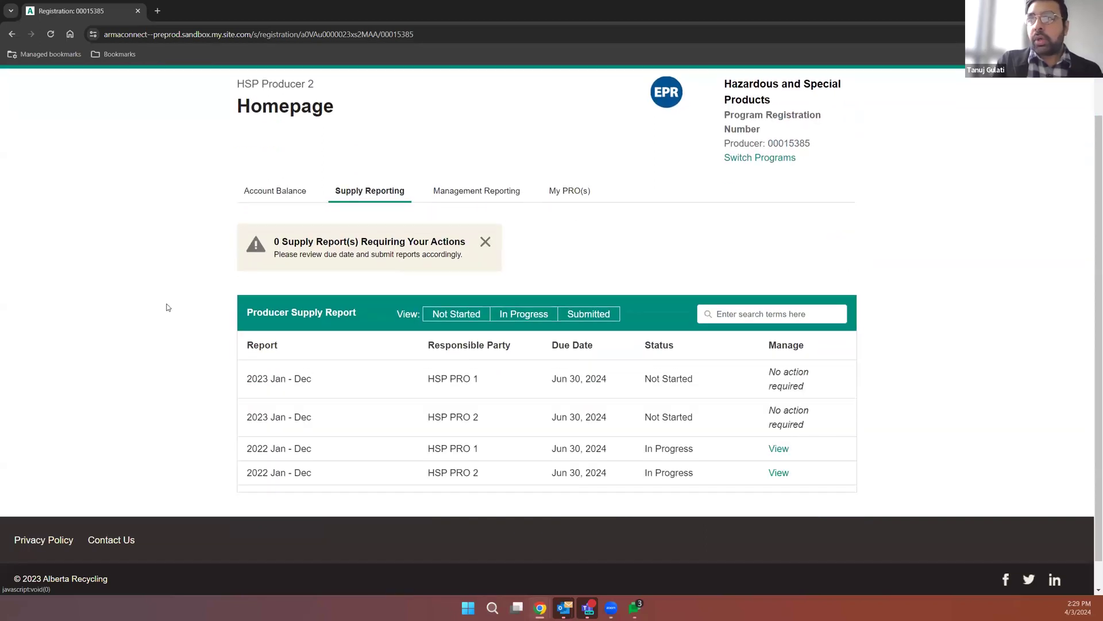
{"action": "scroll", "coordinate": [167, 307], "scroll_direction": "down", "scroll_amount": 1}
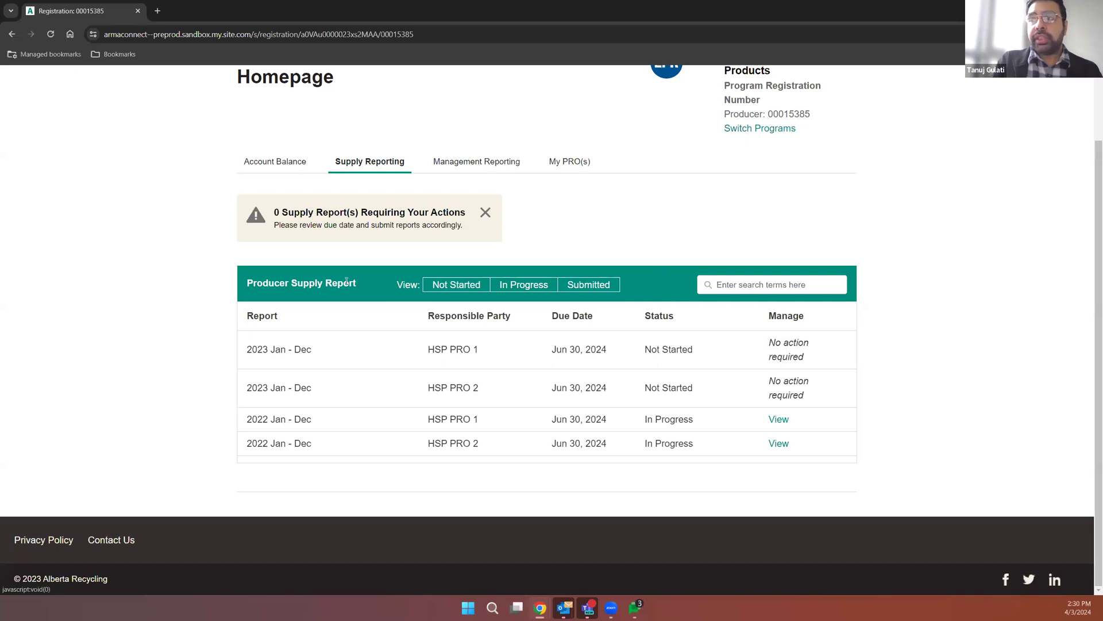
Step: Filter the producer supply reports by Not Started and by In Progress, clearing each filter after viewing it
{"action": "left_click", "coordinate": [464, 287]}
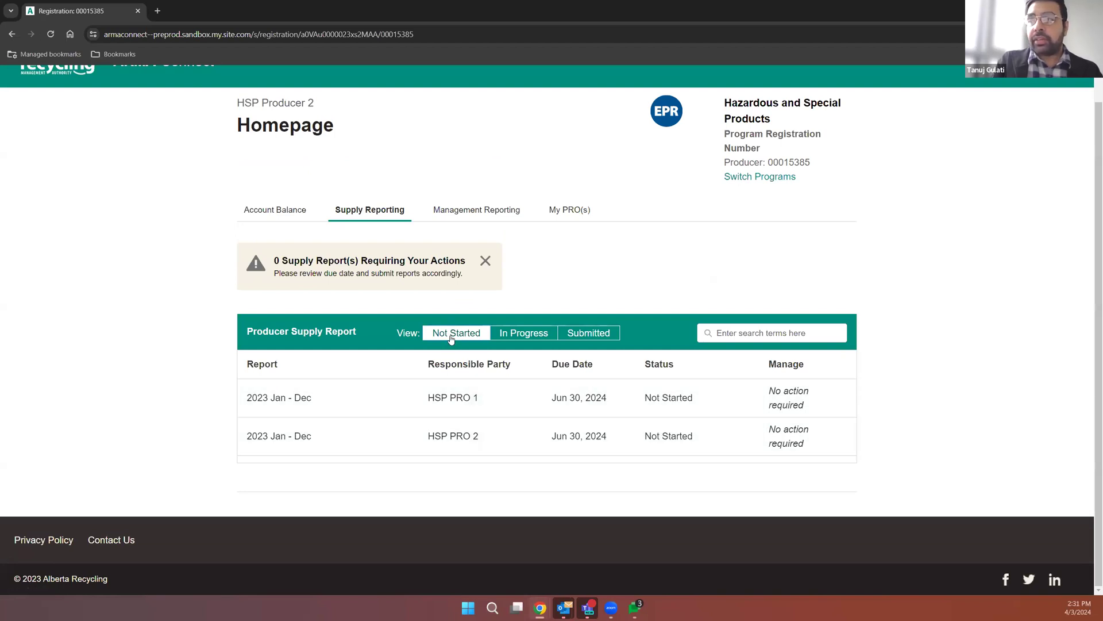
{"action": "left_click", "coordinate": [524, 334]}
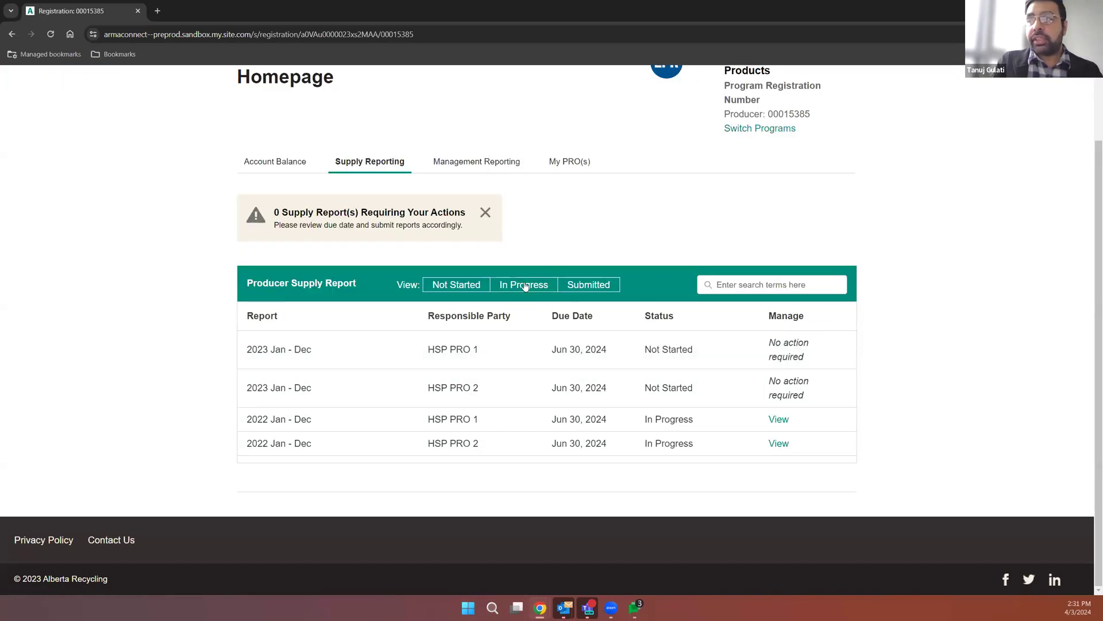
{"action": "left_click", "coordinate": [525, 286]}
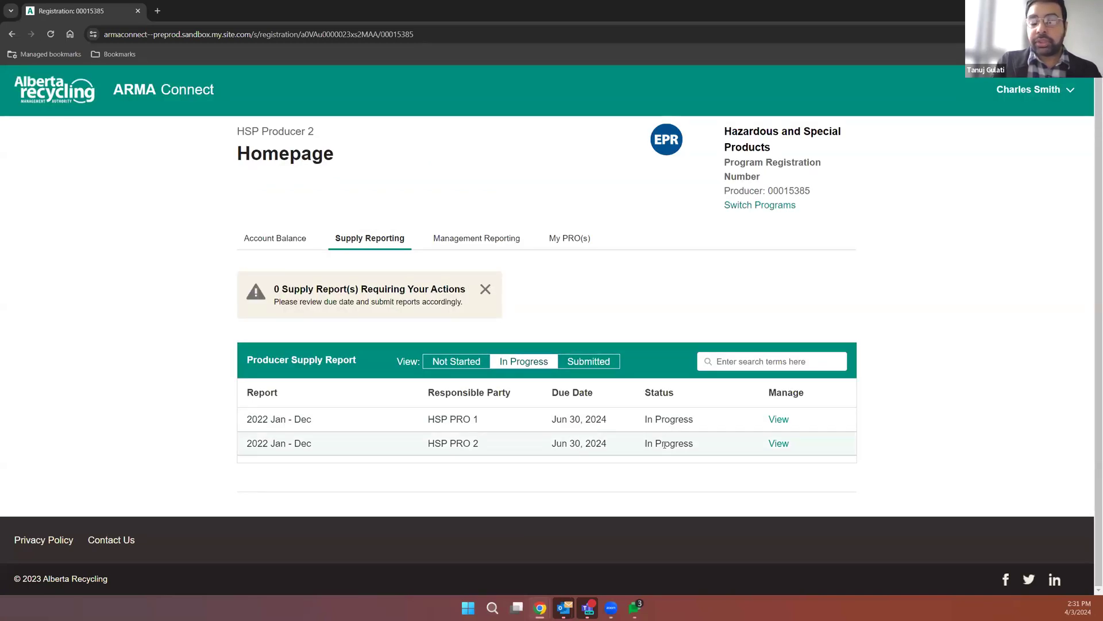
{"action": "left_click", "coordinate": [524, 361]}
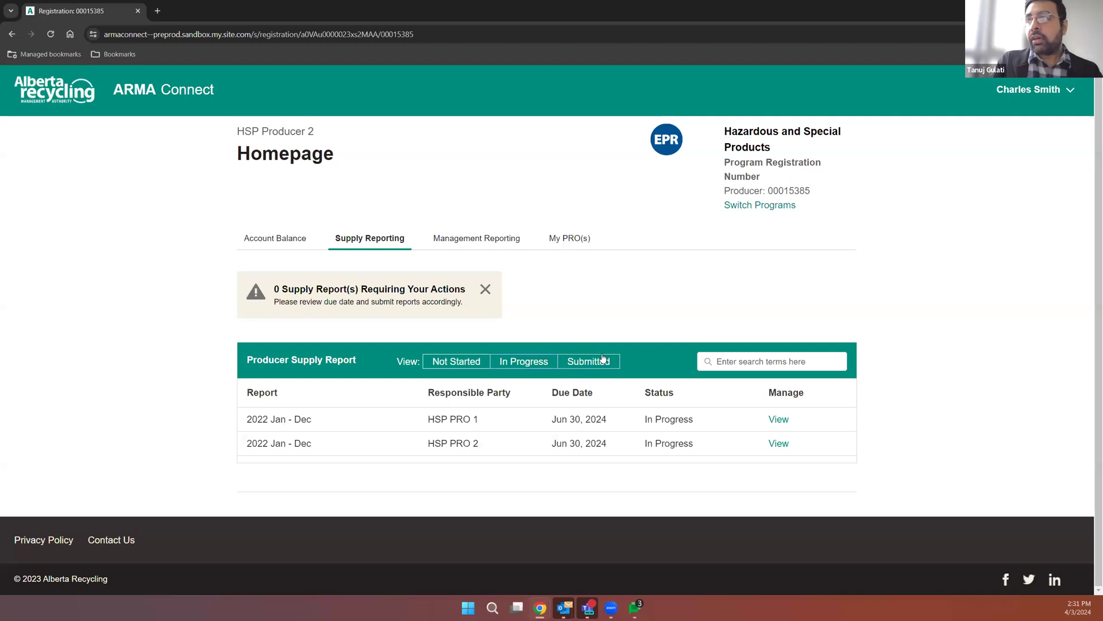
Step: Search the producer supply reports for "HSP PRO 2" and clear the search to restore the full list
{"action": "left_click", "coordinate": [732, 284]}
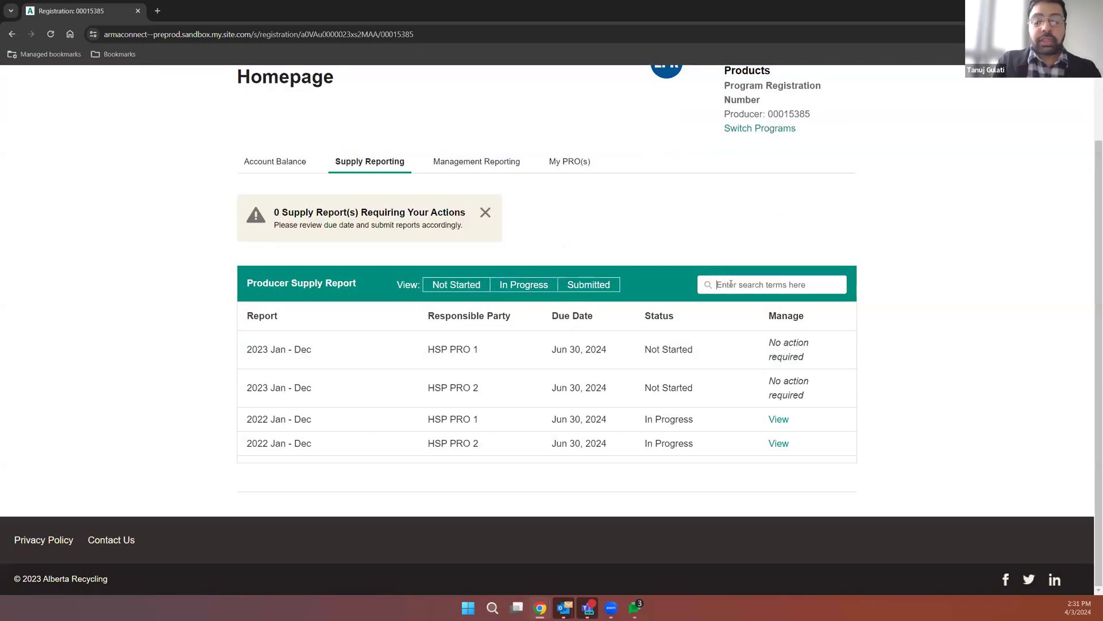
{"action": "type", "text": "HSP PRO"}
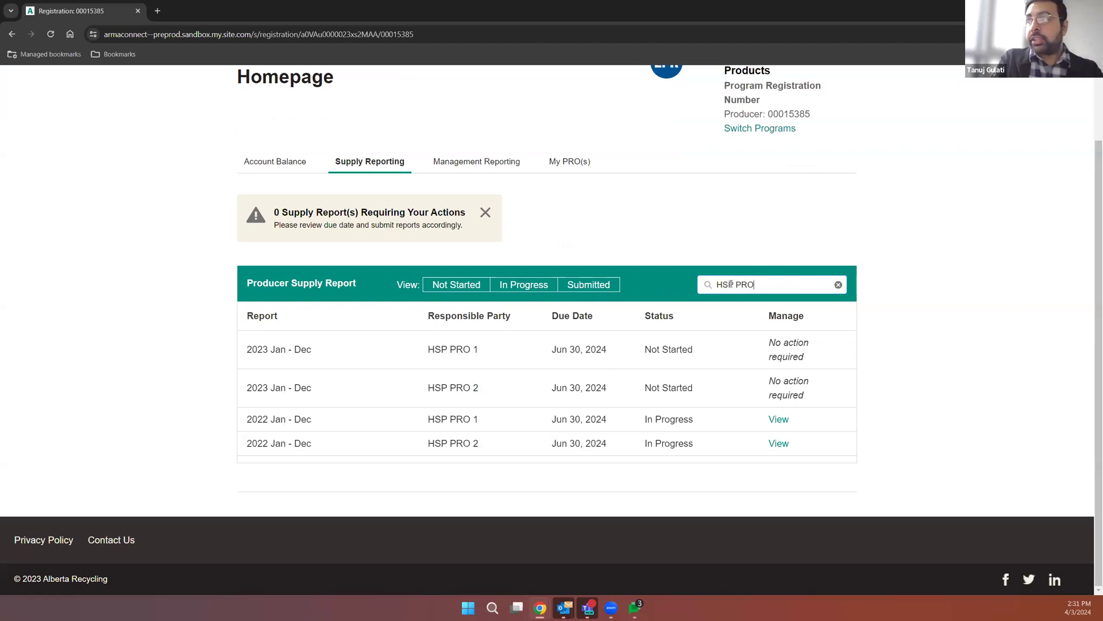
{"action": "type", "text": " 2"}
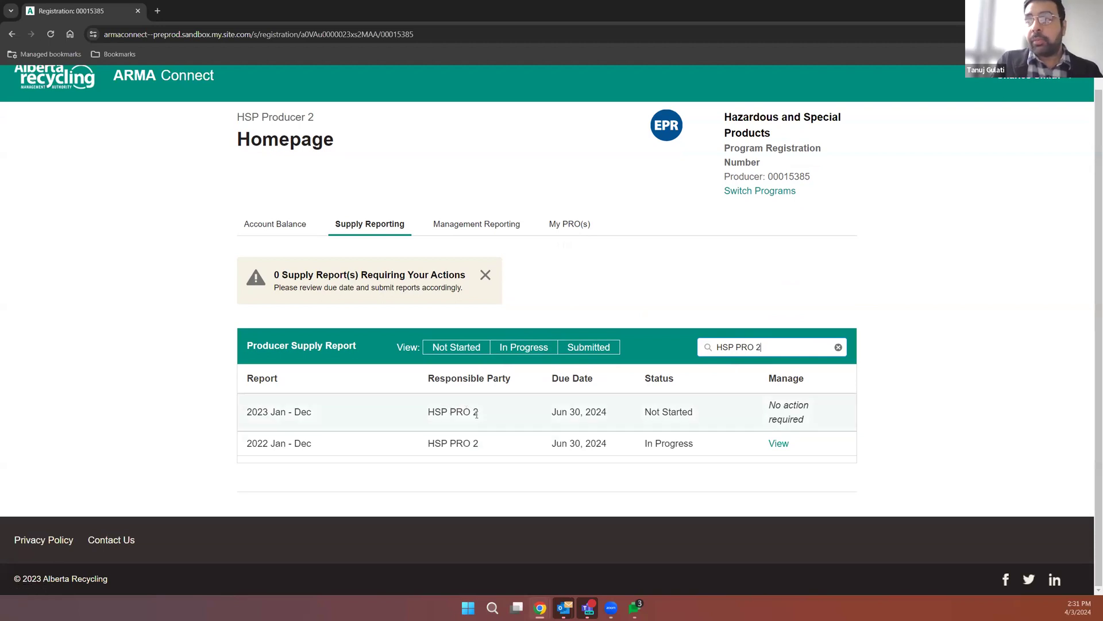
{"action": "triple_click", "coordinate": [758, 347]}
{"action": "key", "text": "BackSpace"}
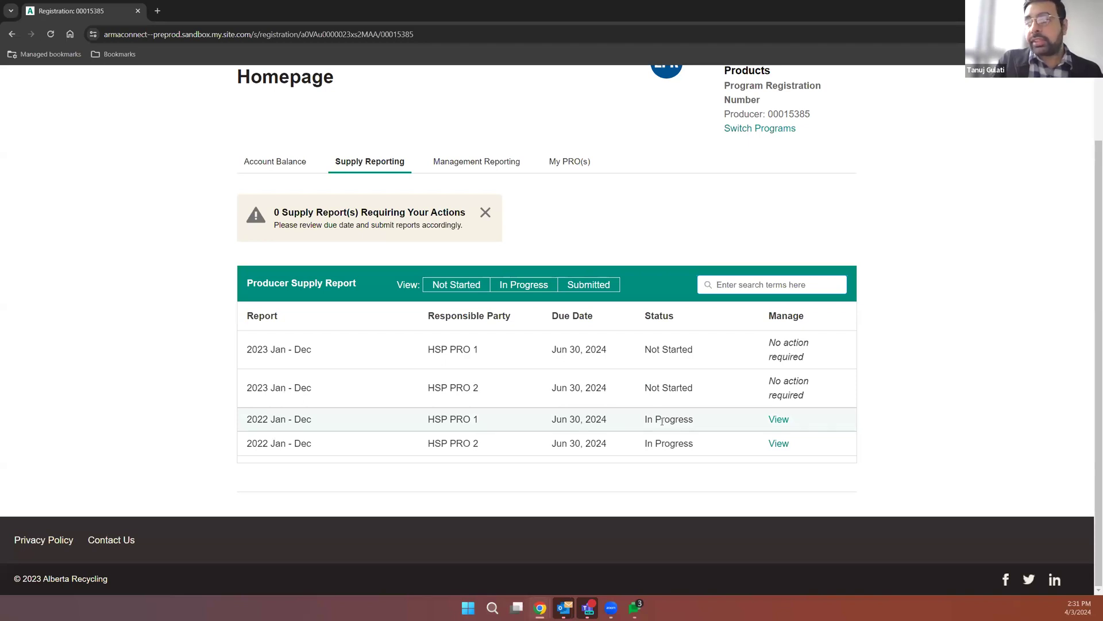
Step: View HSP PRO 1's 2022 Jan - Dec supply report, examine its material weights and documents, and return to the supply report list
{"action": "left_click", "coordinate": [779, 420]}
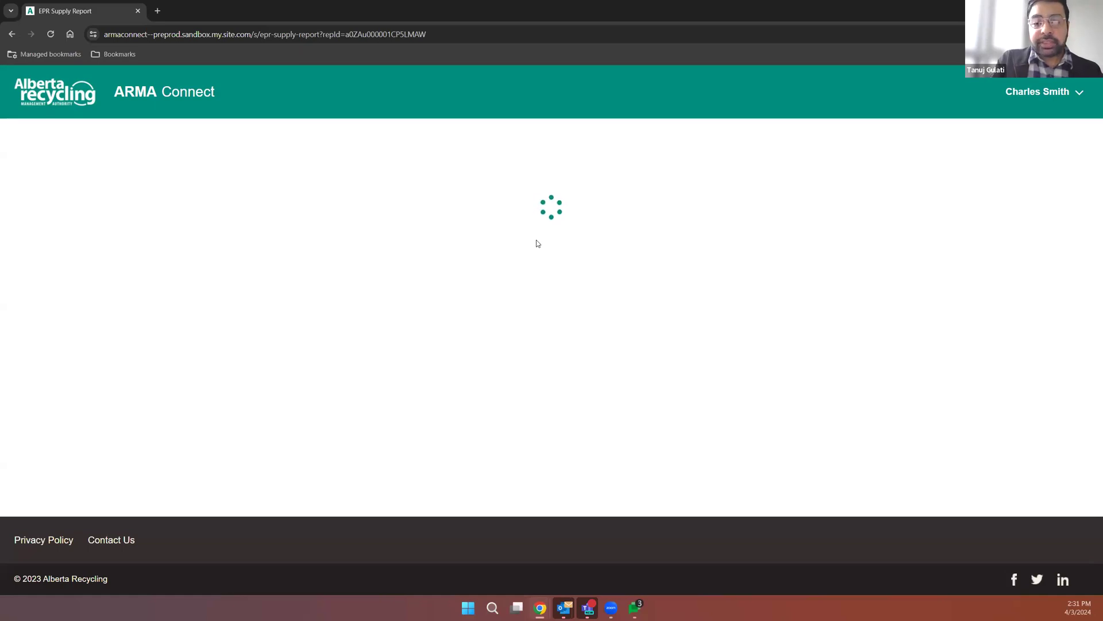
{"action": "scroll", "coordinate": [511, 320], "scroll_direction": "down", "scroll_amount": 1}
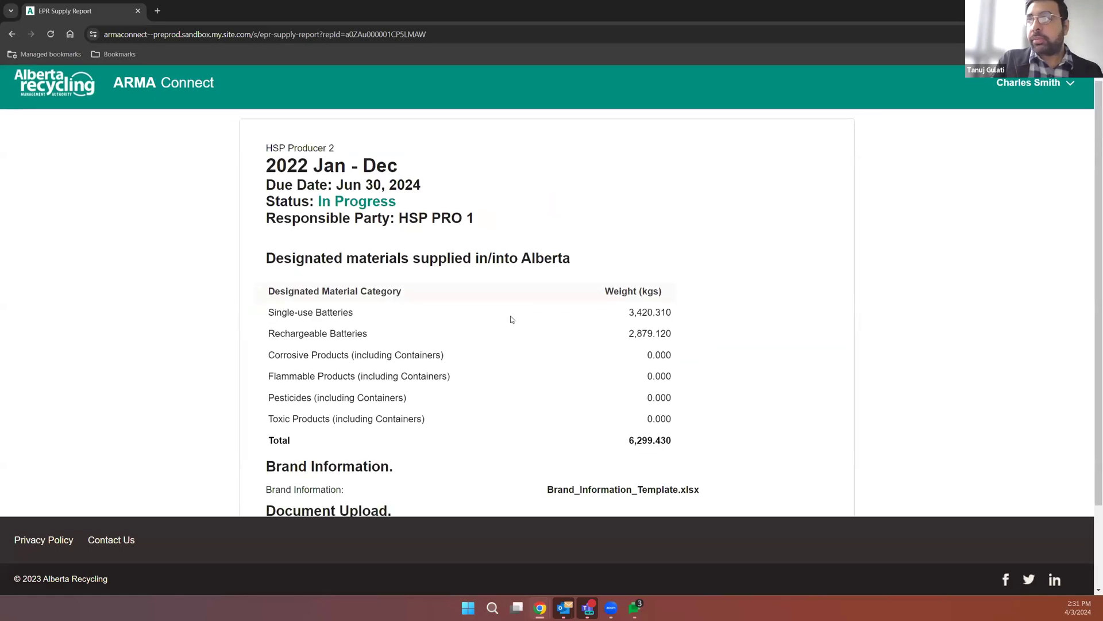
{"action": "scroll", "coordinate": [511, 320], "scroll_direction": "down", "scroll_amount": 1}
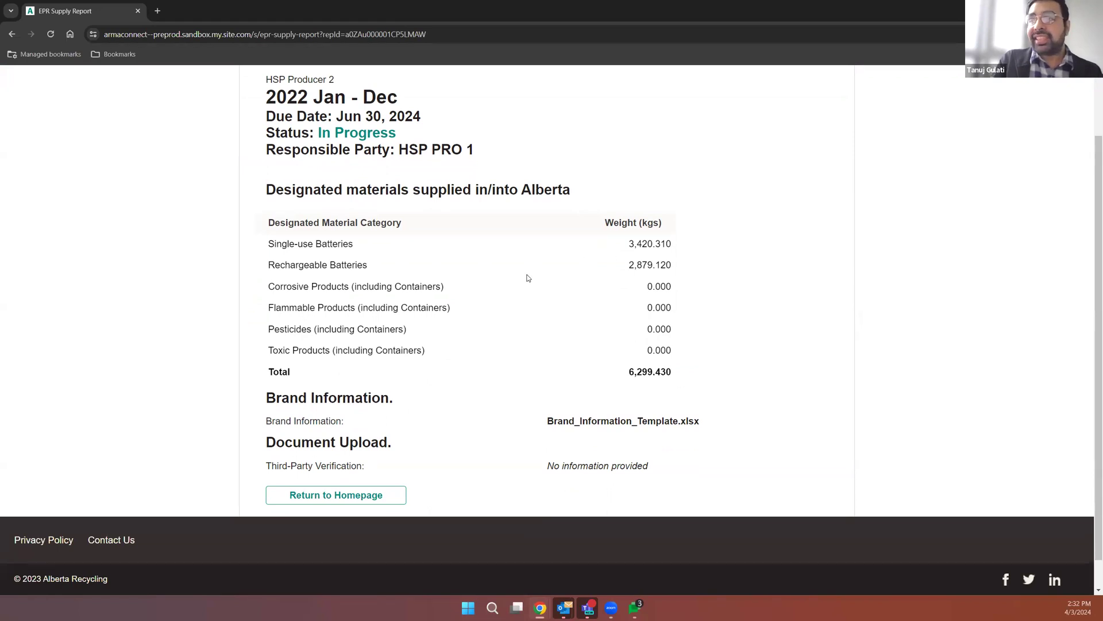
{"action": "scroll", "coordinate": [528, 279], "scroll_direction": "down", "scroll_amount": 1}
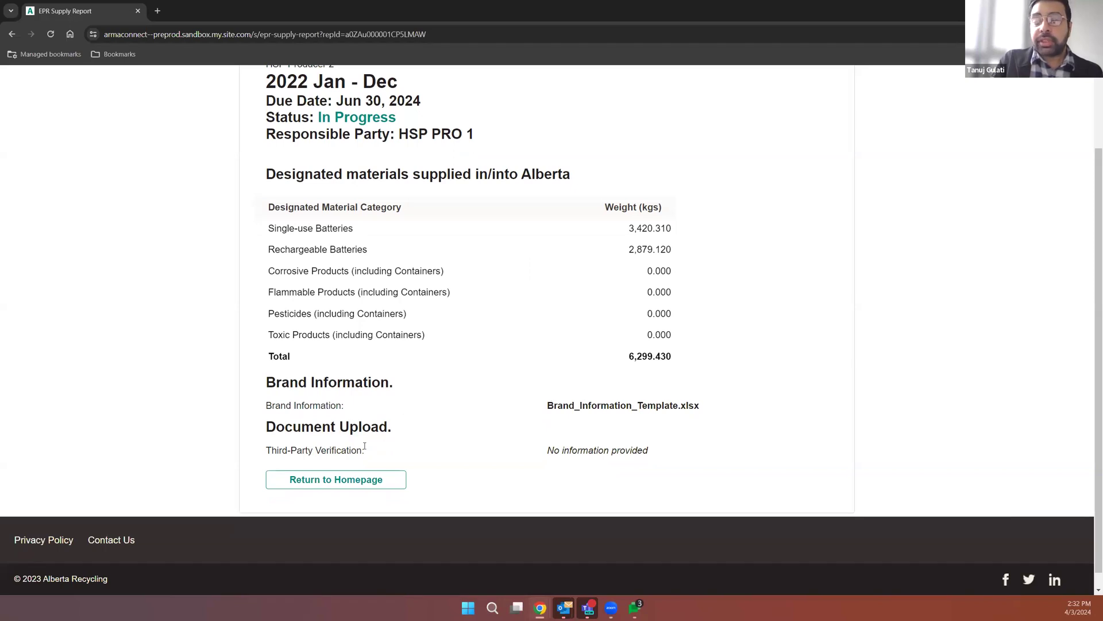
{"action": "scroll", "coordinate": [367, 425], "scroll_direction": "down", "scroll_amount": 1}
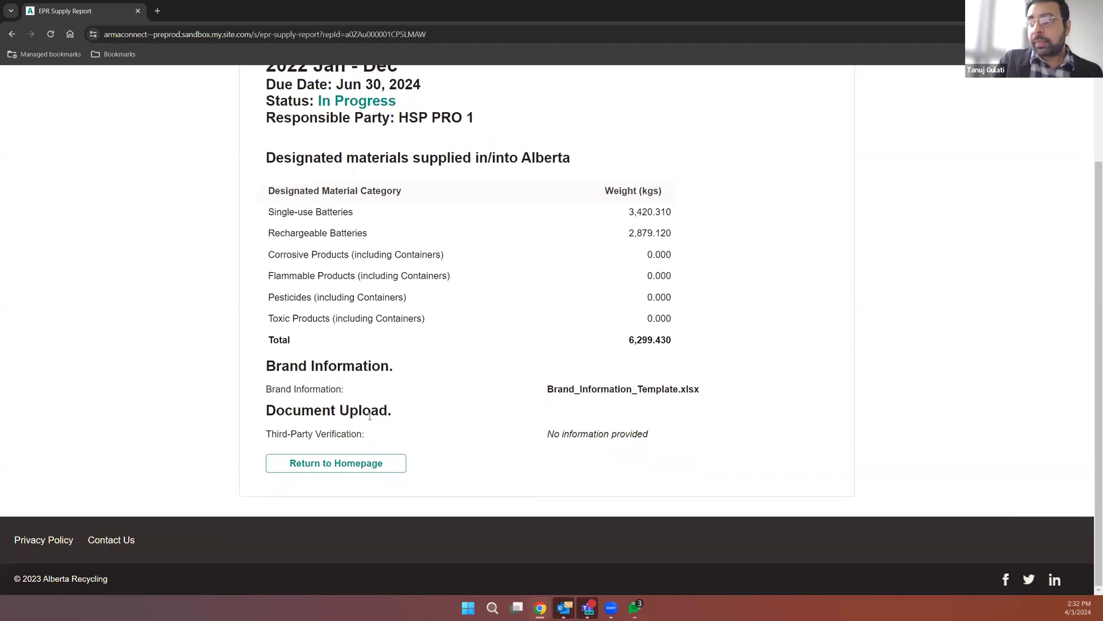
{"action": "left_click", "coordinate": [363, 463]}
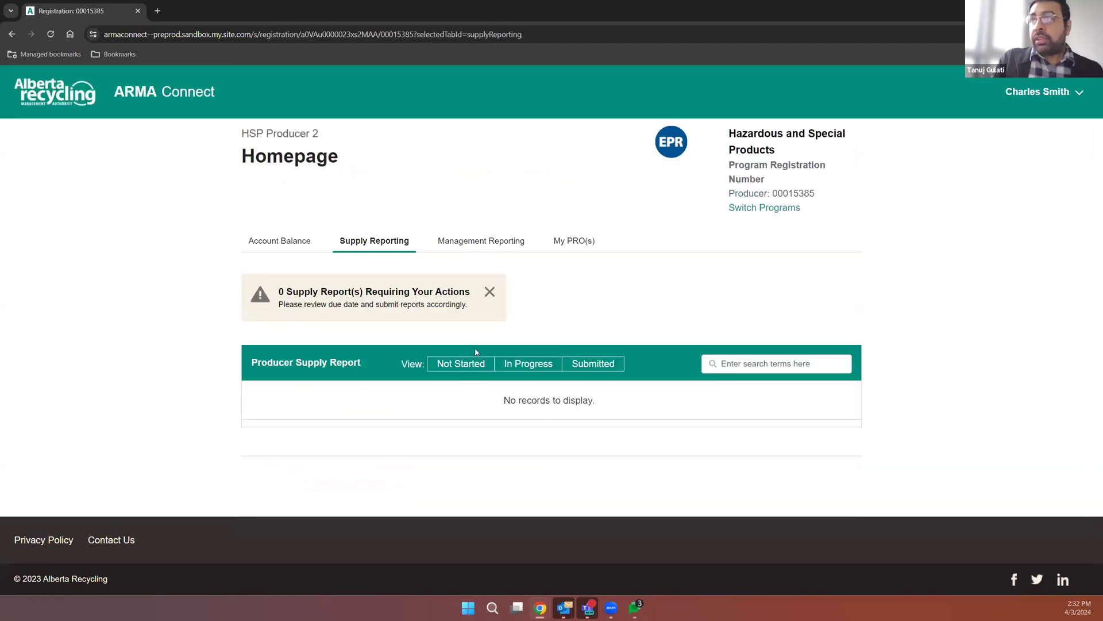
{"action": "scroll", "coordinate": [586, 419], "scroll_direction": "down", "scroll_amount": 2}
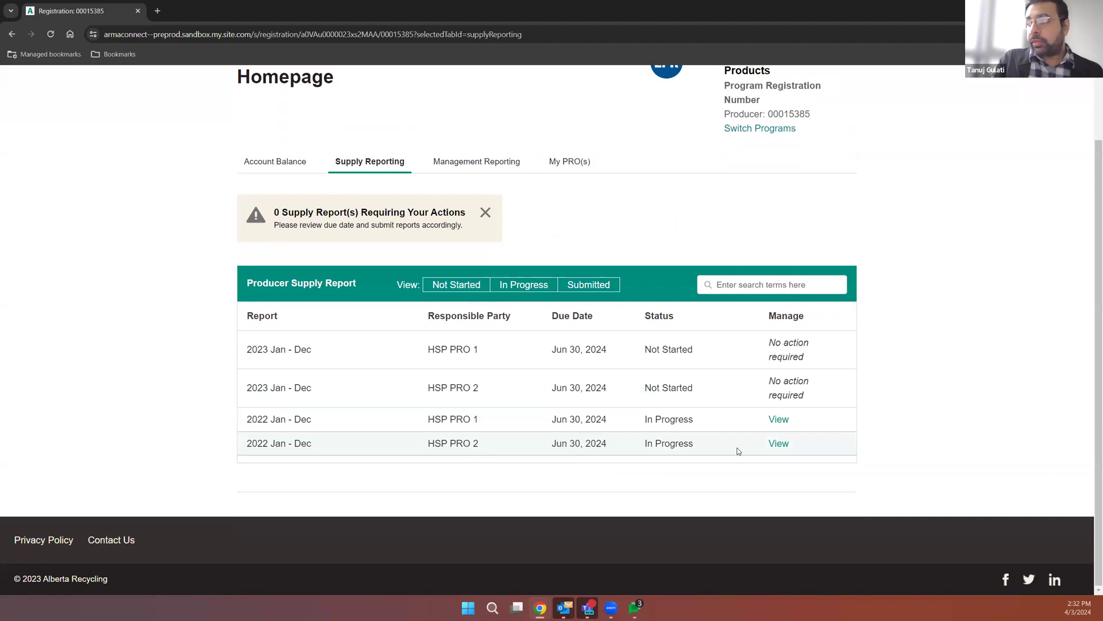
Step: Log out of the HSP Producer 2 account
{"action": "scroll", "coordinate": [673, 360], "scroll_direction": "up", "scroll_amount": 1}
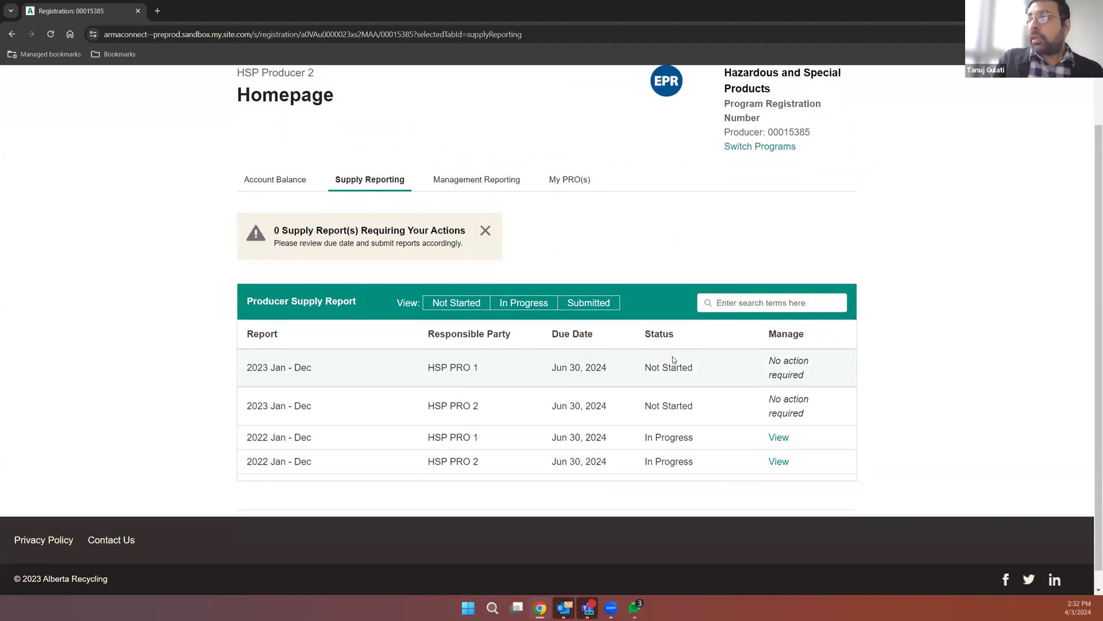
{"action": "scroll", "coordinate": [674, 360], "scroll_direction": "up", "scroll_amount": 1}
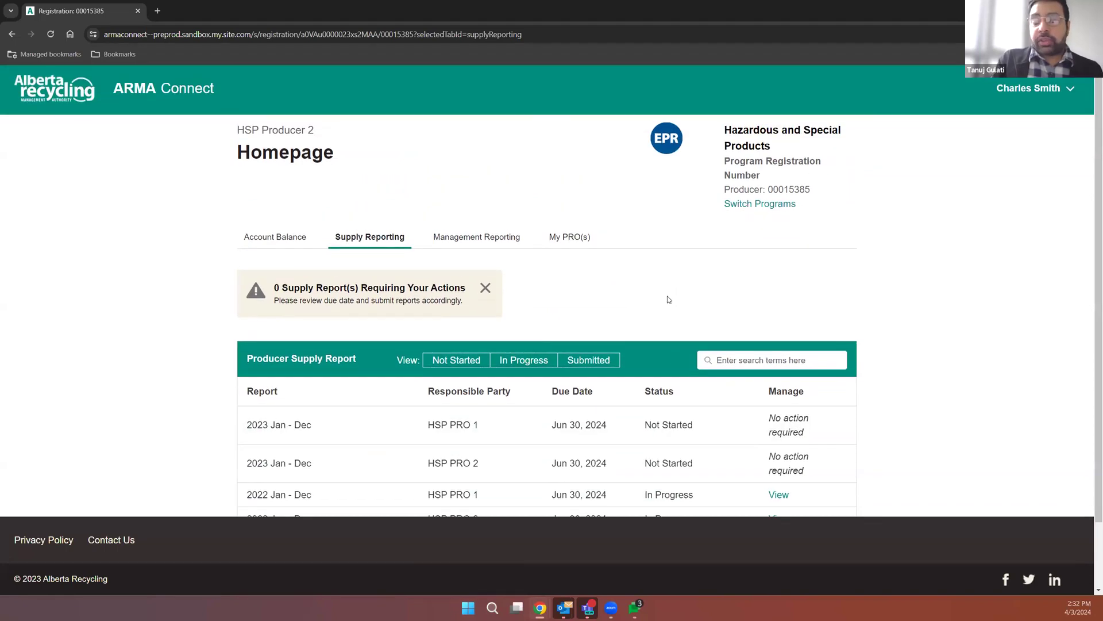
{"action": "scroll", "coordinate": [669, 299], "scroll_direction": "up", "scroll_amount": 1}
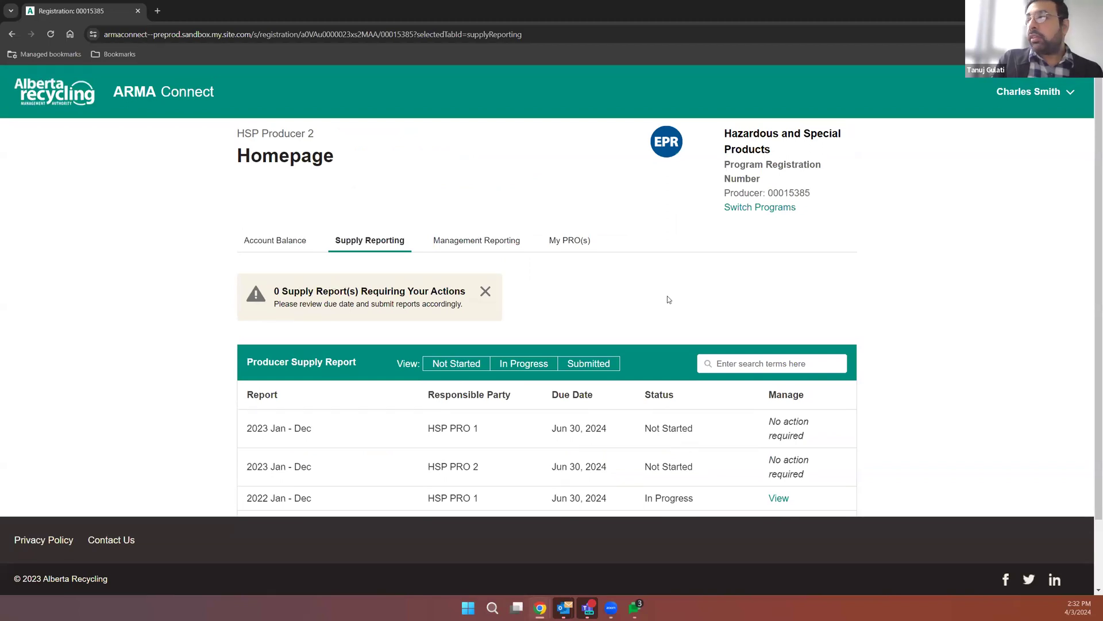
{"action": "left_click", "coordinate": [1031, 92]}
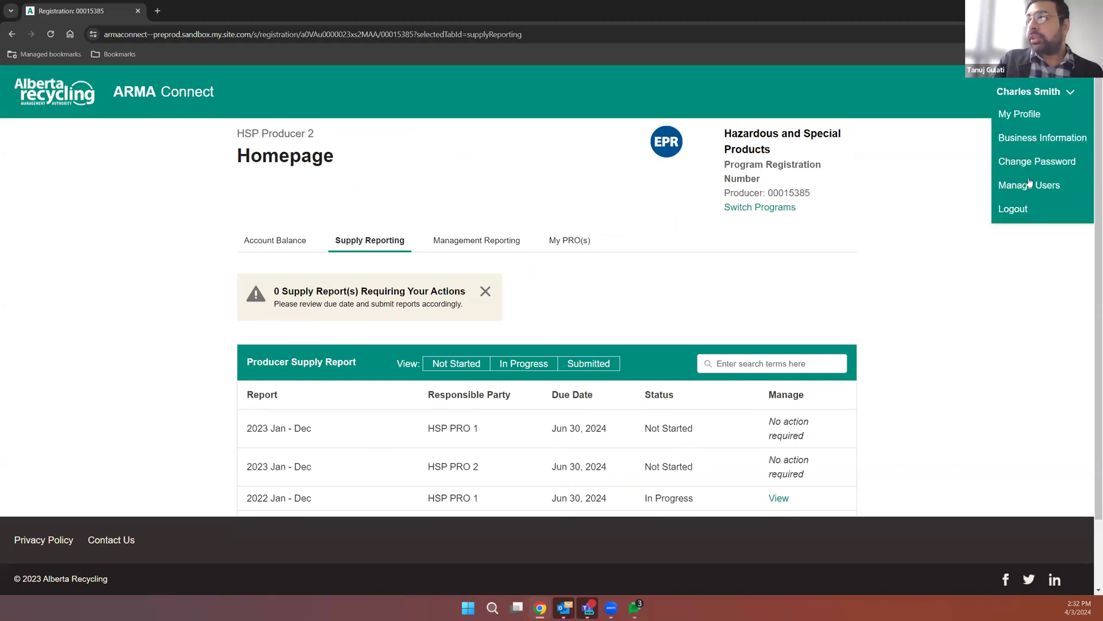
{"action": "left_click", "coordinate": [1014, 211]}
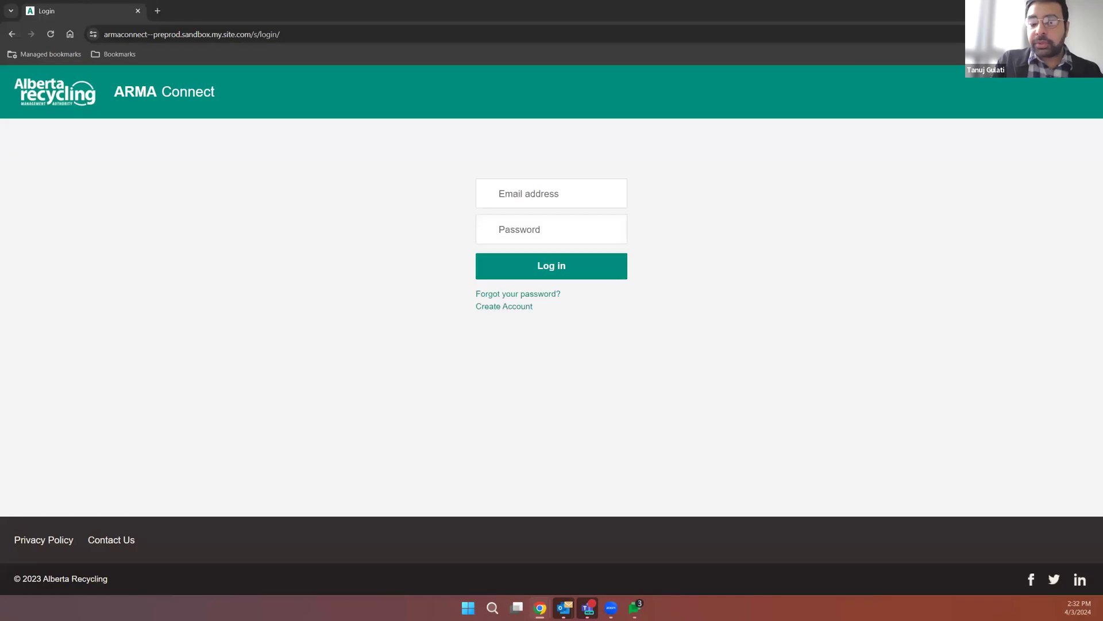
Step: Log in to the HSP Producer 3 account with its e-mail address and account password
{"action": "left_click", "coordinate": [513, 193]}
{"action": "left_click", "coordinate": [548, 275]}
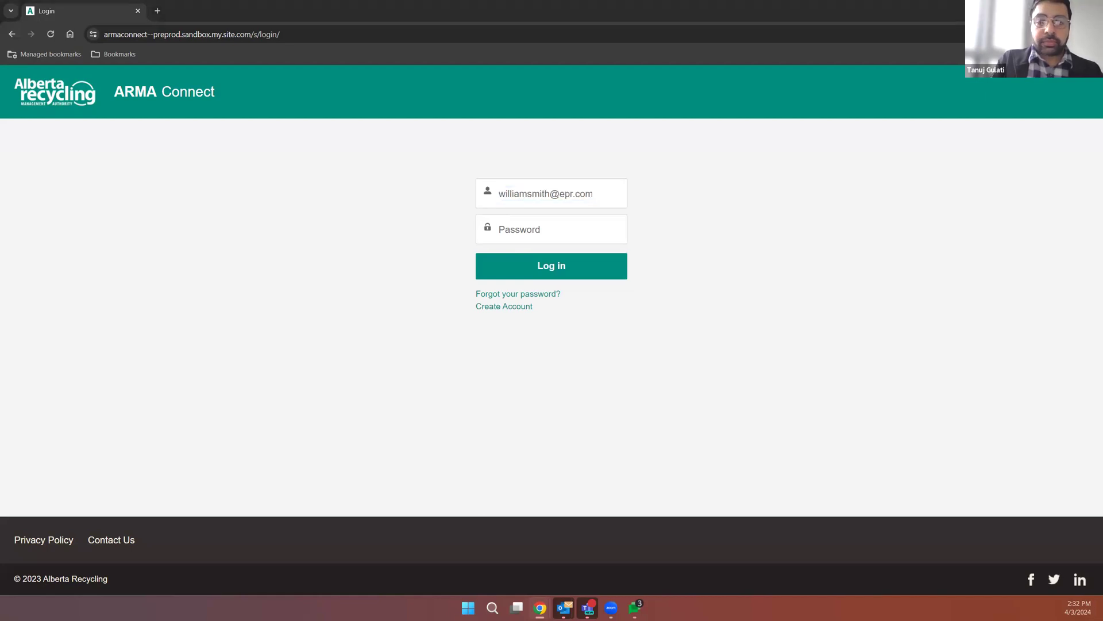
{"action": "left_click", "coordinate": [518, 230]}
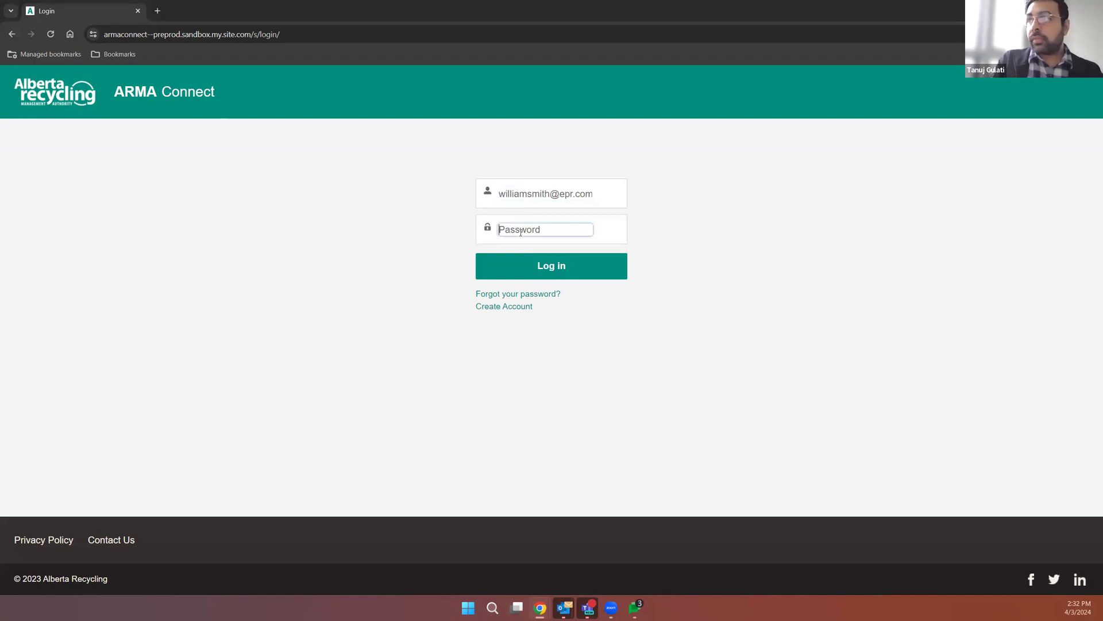
{"action": "left_click", "coordinate": [520, 263]}
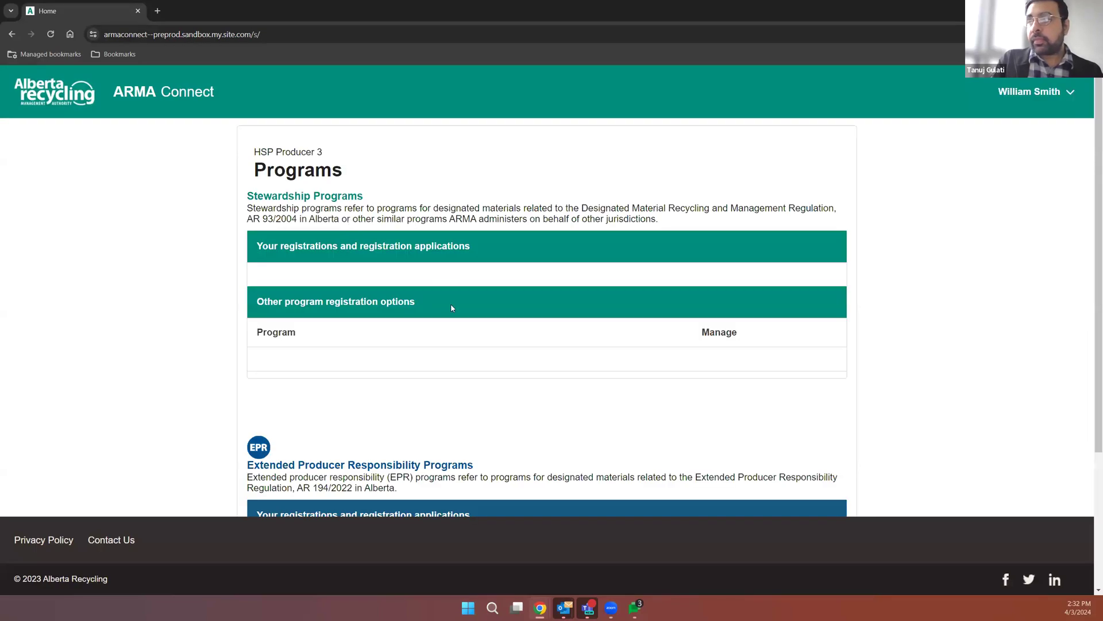
Step: Open HSP Producer 3's Hazardous and Special Products homepage and display its producer supply reports
{"action": "scroll", "coordinate": [451, 305], "scroll_direction": "down", "scroll_amount": 3}
{"action": "scroll", "coordinate": [452, 308], "scroll_direction": "down", "scroll_amount": 3}
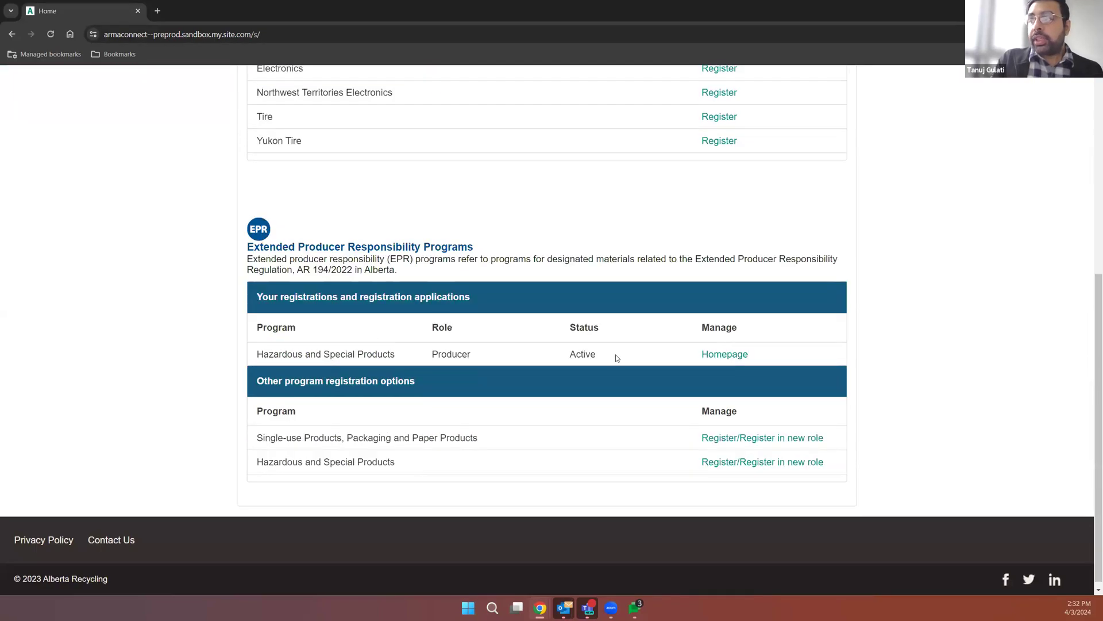
{"action": "left_click", "coordinate": [717, 355]}
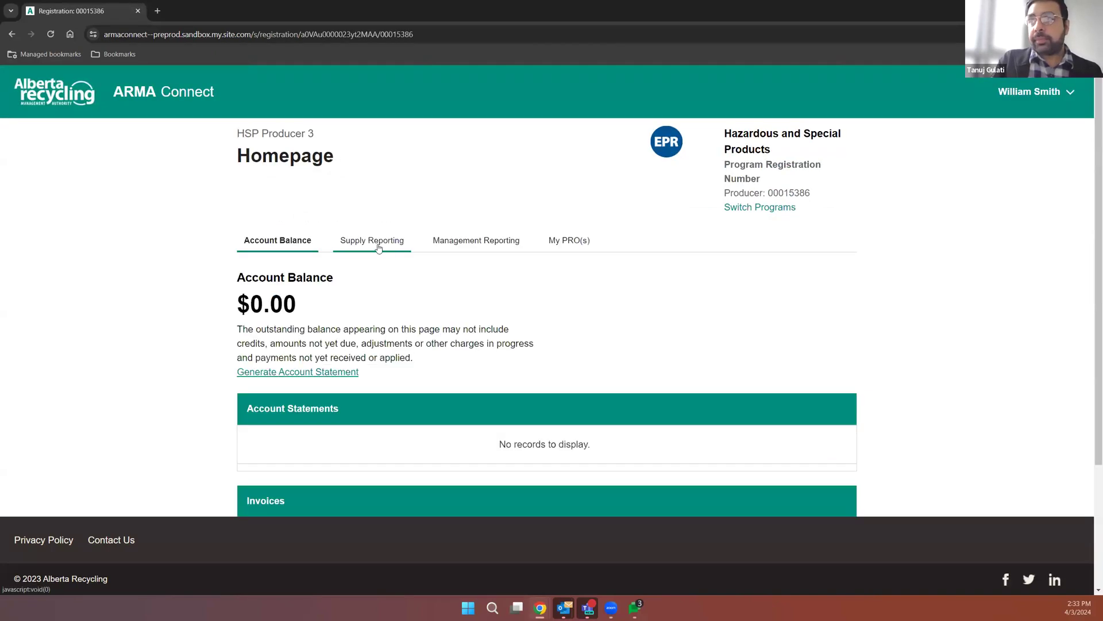
{"action": "left_click", "coordinate": [378, 244]}
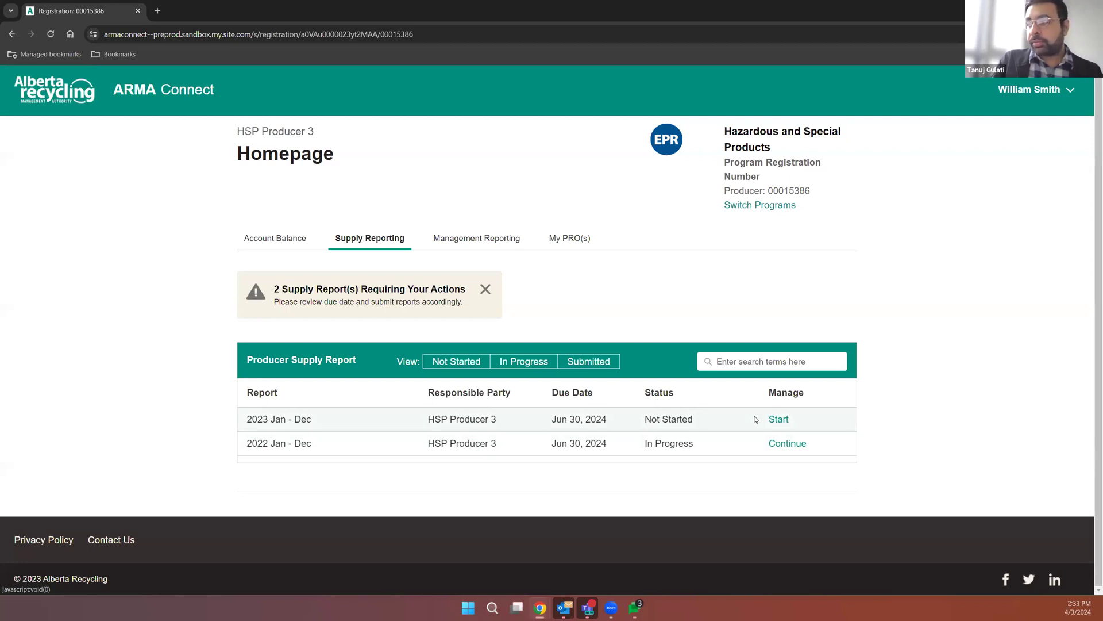
Step: Start the 2023 Jan - Dec supply report and submit weights of 123.000 kg for Single-use Batteries and 340.134 kg for Rechargeable Batteries
{"action": "left_click", "coordinate": [776, 419]}
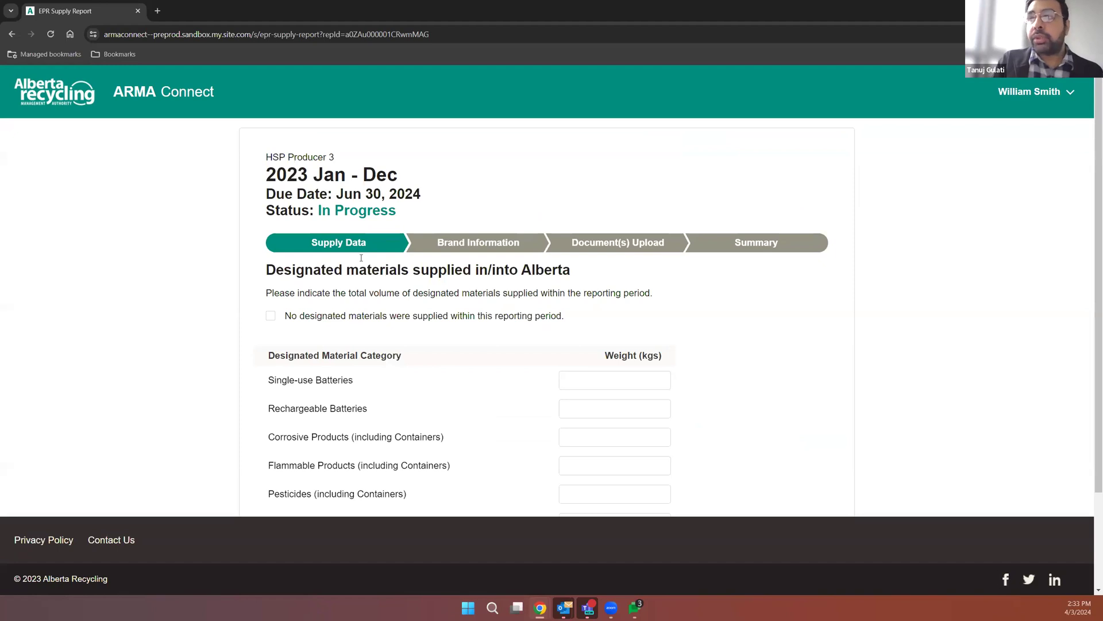
{"action": "scroll", "coordinate": [364, 282], "scroll_direction": "down", "scroll_amount": 3}
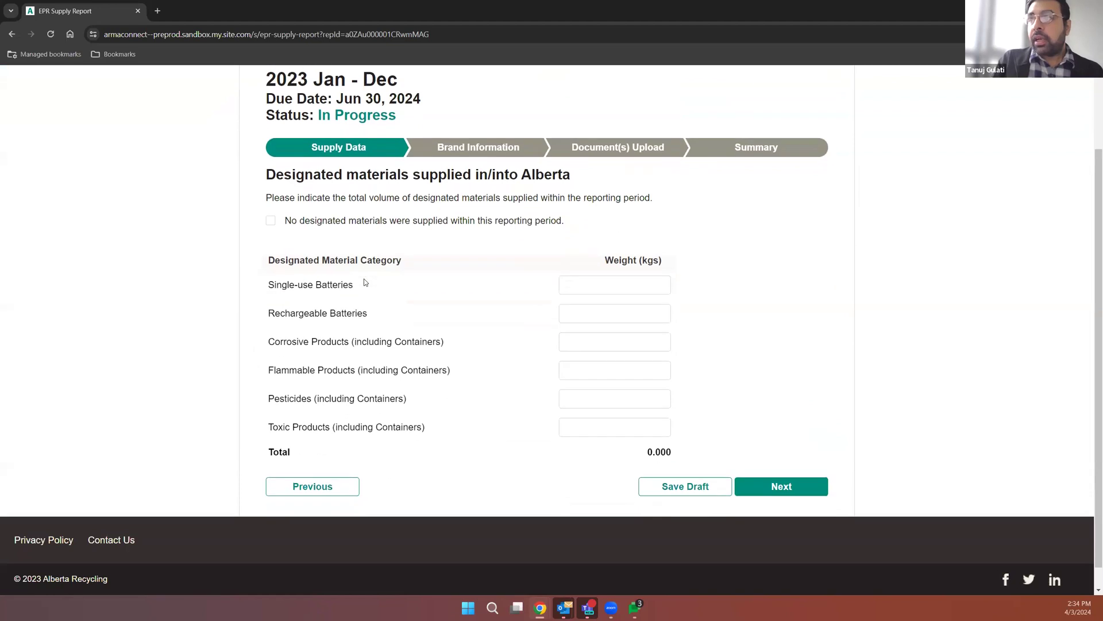
{"action": "scroll", "coordinate": [365, 282], "scroll_direction": "up", "scroll_amount": 1}
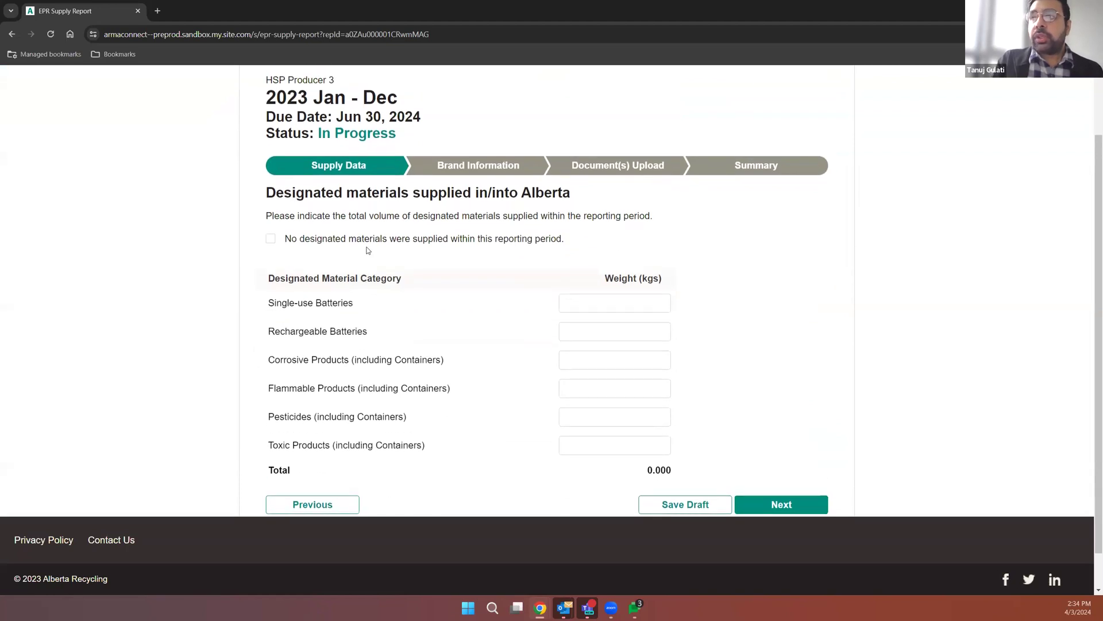
{"action": "scroll", "coordinate": [368, 251], "scroll_direction": "down", "scroll_amount": 1}
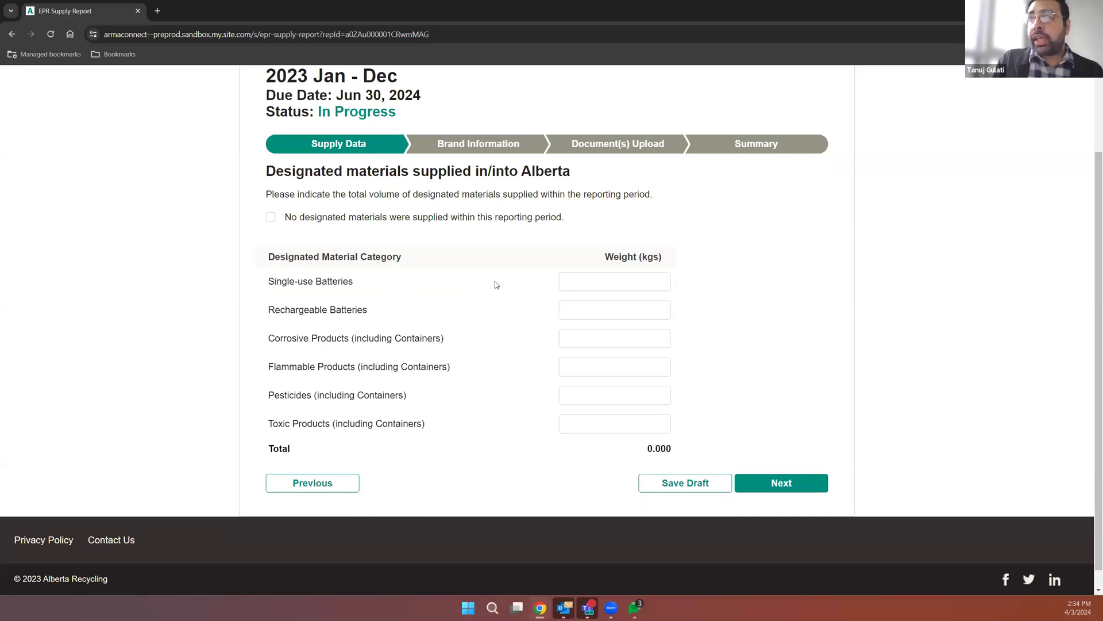
{"action": "left_click", "coordinate": [598, 281]}
{"action": "type", "text": "123.00"}
{"action": "left_click", "coordinate": [613, 313]}
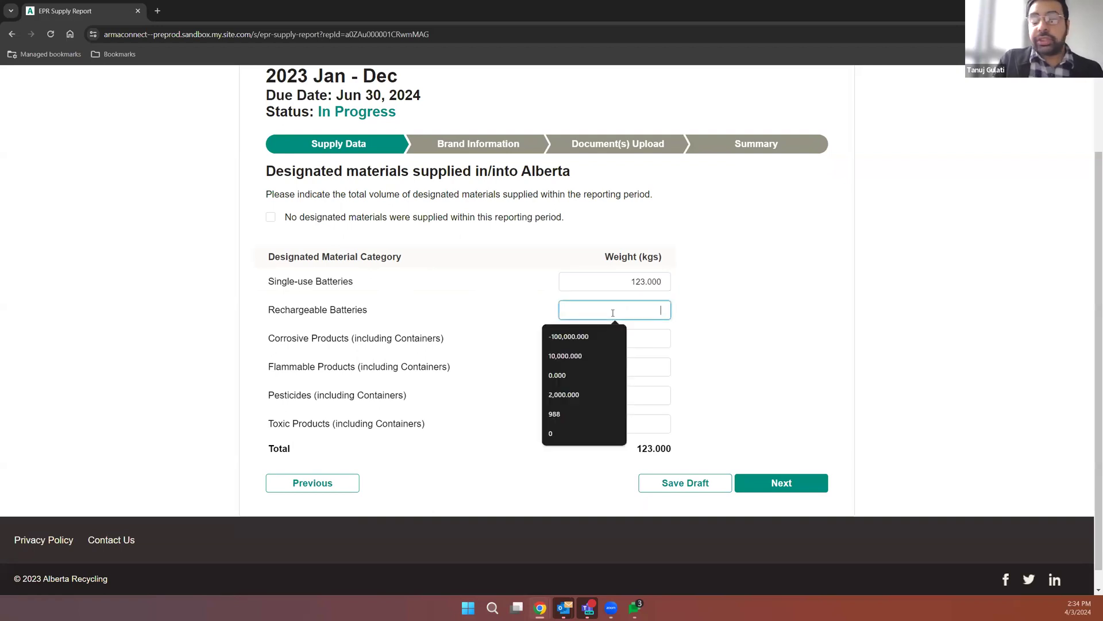
{"action": "type", "text": "340.134"}
{"action": "left_click", "coordinate": [515, 348]}
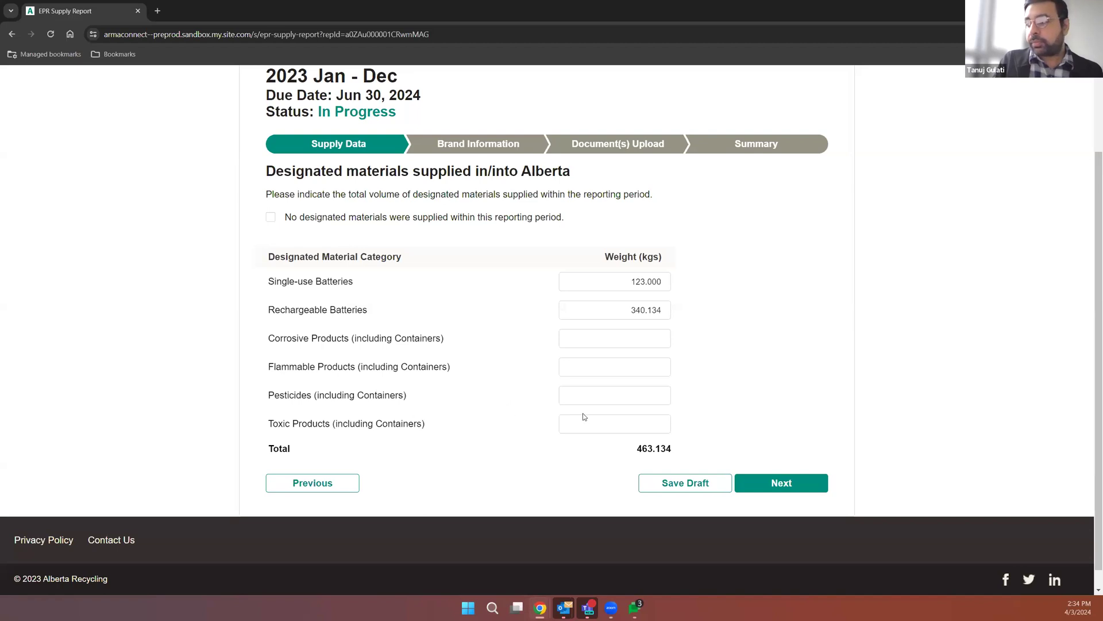
{"action": "left_click", "coordinate": [785, 486]}
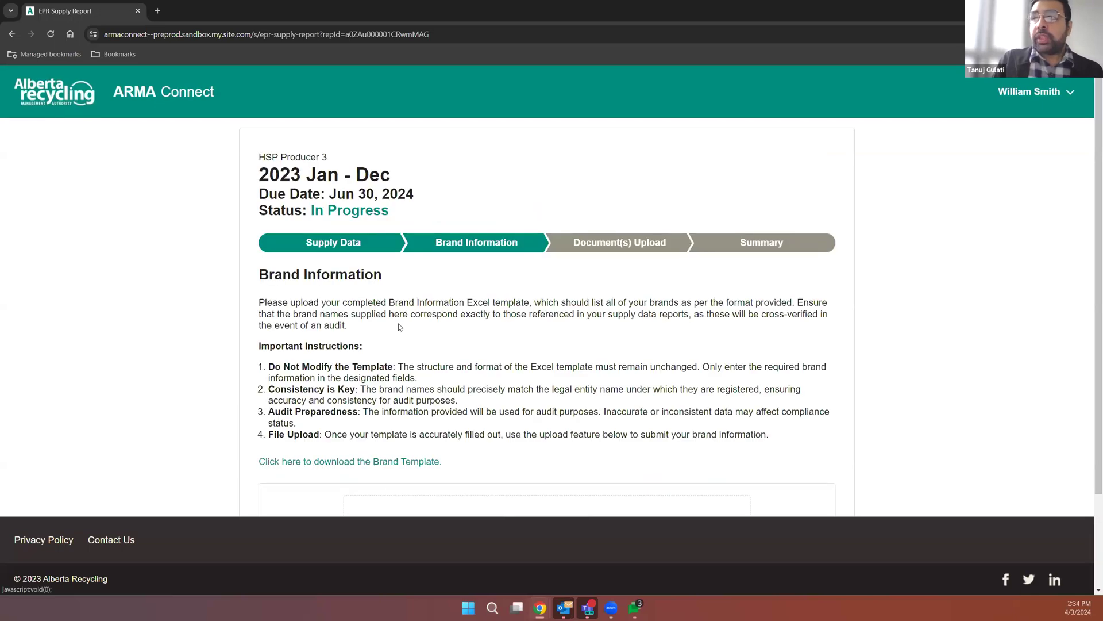
Step: Attach Brand_Information_Template.xlsx from the Producer Supply Reporting folder as the brand information and continue to the document upload stage
{"action": "scroll", "coordinate": [442, 230], "scroll_direction": "down", "scroll_amount": 2}
{"action": "scroll", "coordinate": [442, 242], "scroll_direction": "down", "scroll_amount": 1}
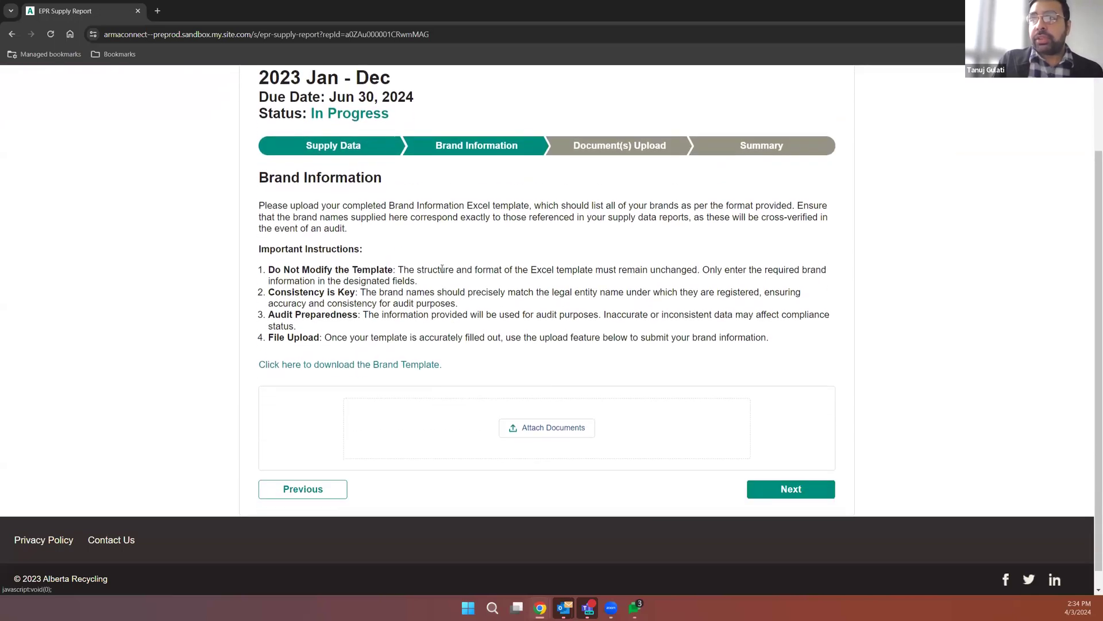
{"action": "scroll", "coordinate": [441, 267], "scroll_direction": "down", "scroll_amount": 1}
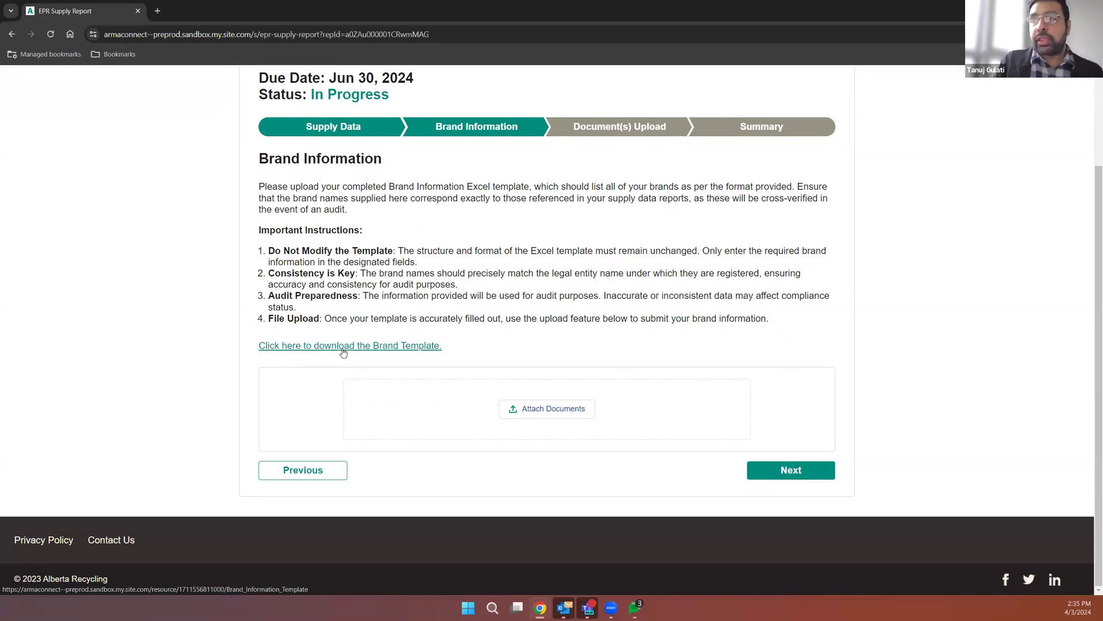
{"action": "left_click", "coordinate": [533, 409]}
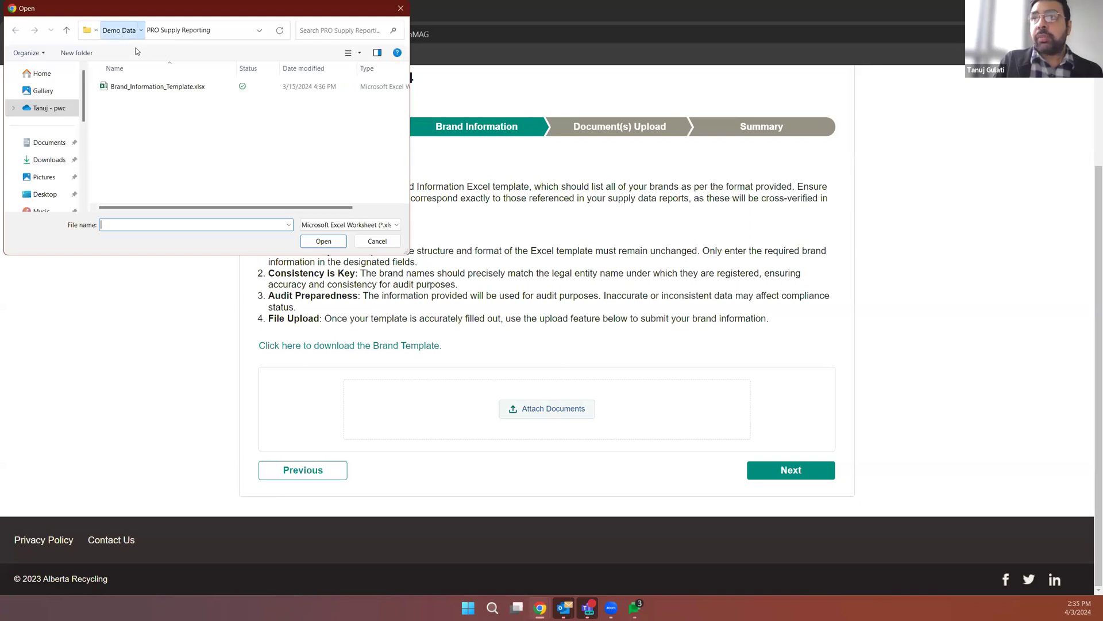
{"action": "left_click", "coordinate": [119, 30]}
{"action": "left_click", "coordinate": [161, 107]}
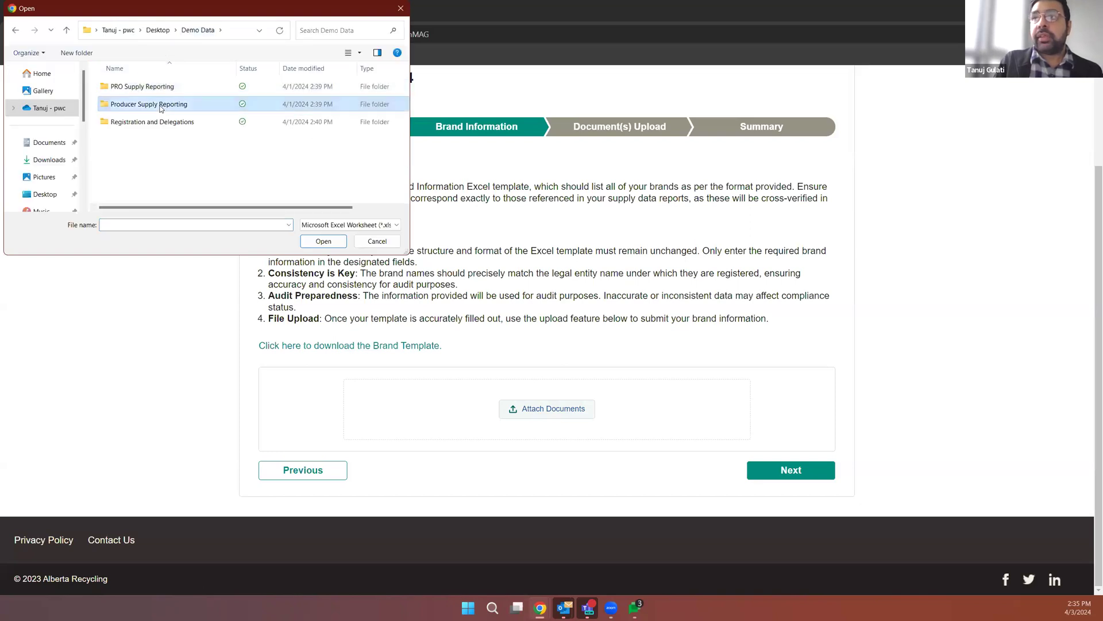
{"action": "double_click", "coordinate": [161, 107]}
{"action": "double_click", "coordinate": [150, 87]}
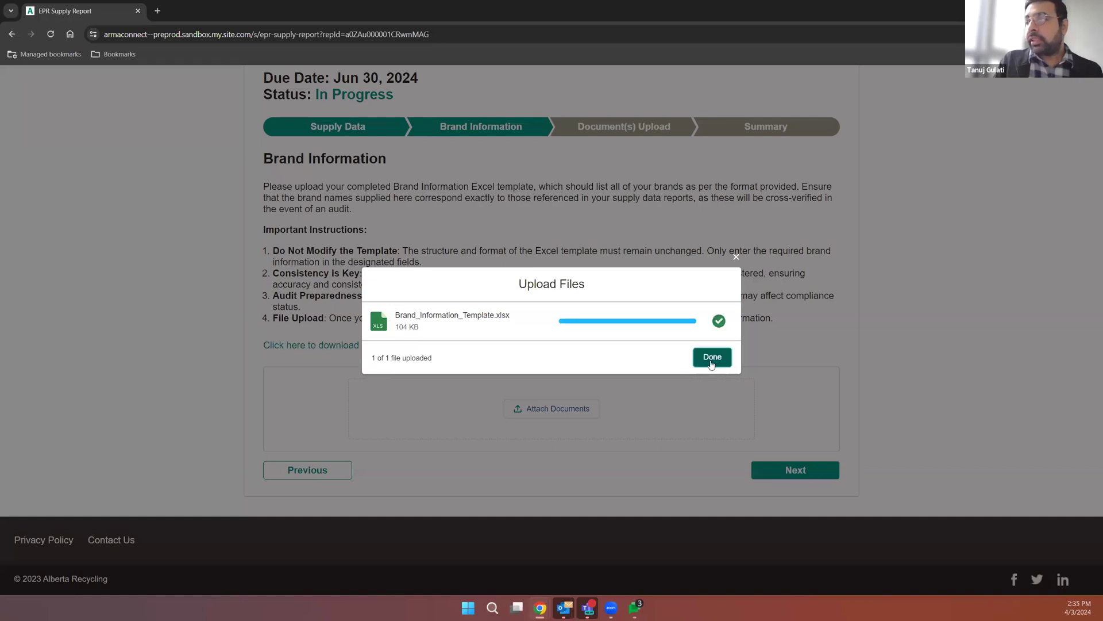
{"action": "left_click", "coordinate": [711, 356]}
{"action": "scroll", "coordinate": [719, 422], "scroll_direction": "down", "scroll_amount": 1}
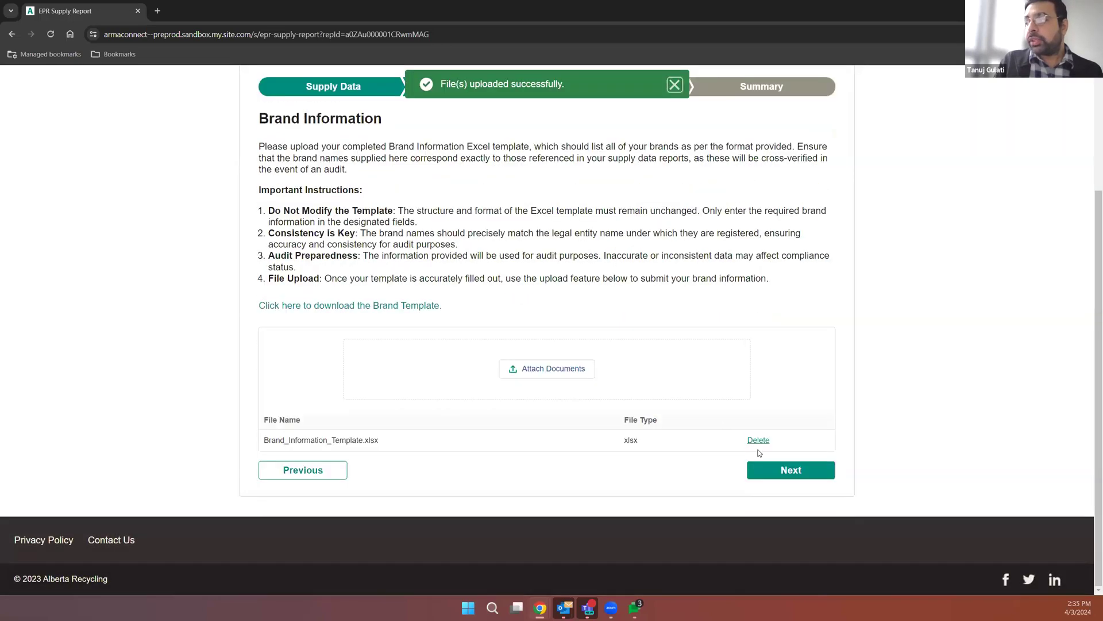
{"action": "left_click", "coordinate": [764, 474]}
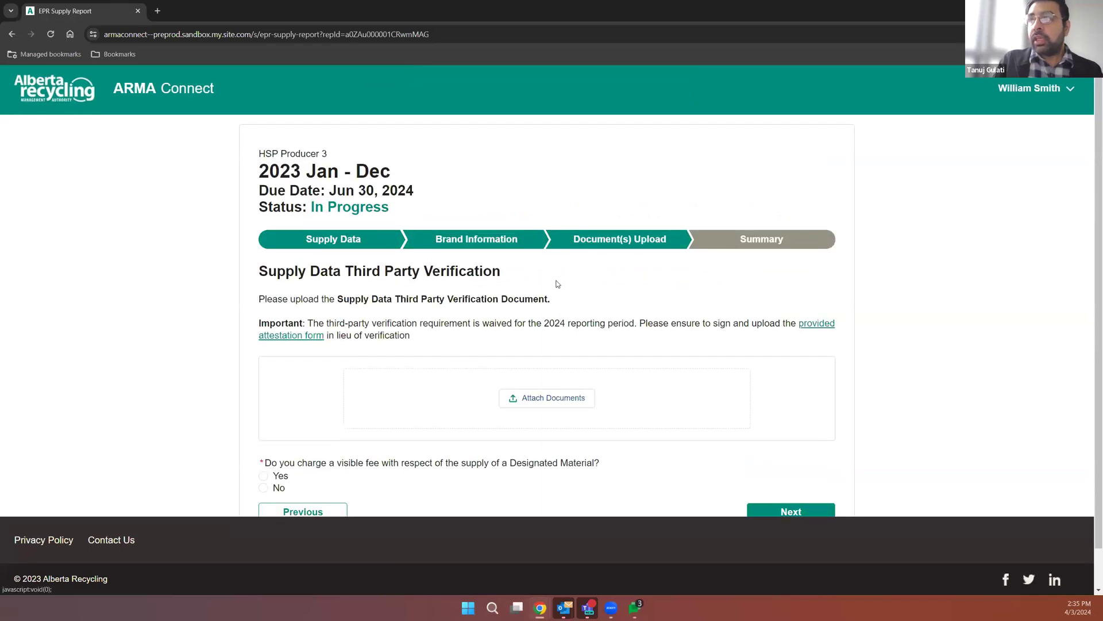
Step: Attach PPP Producer Third Party Verification Documents.pdf as the Supply Data Third Party Verification Document
{"action": "scroll", "coordinate": [557, 284], "scroll_direction": "down", "scroll_amount": 1}
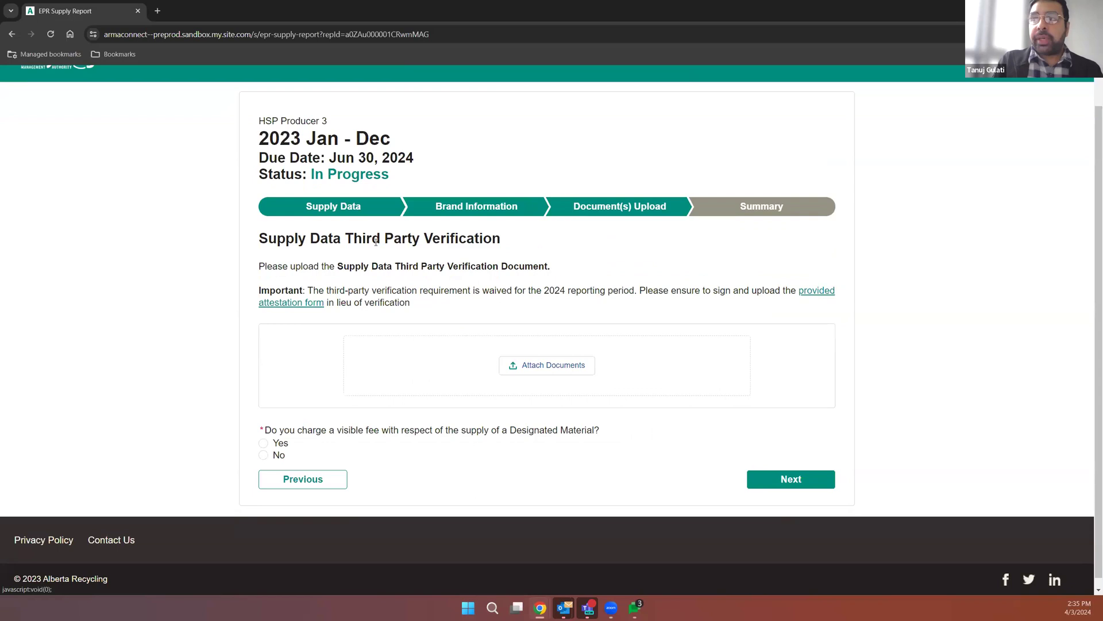
{"action": "scroll", "coordinate": [414, 241], "scroll_direction": "down", "scroll_amount": 1}
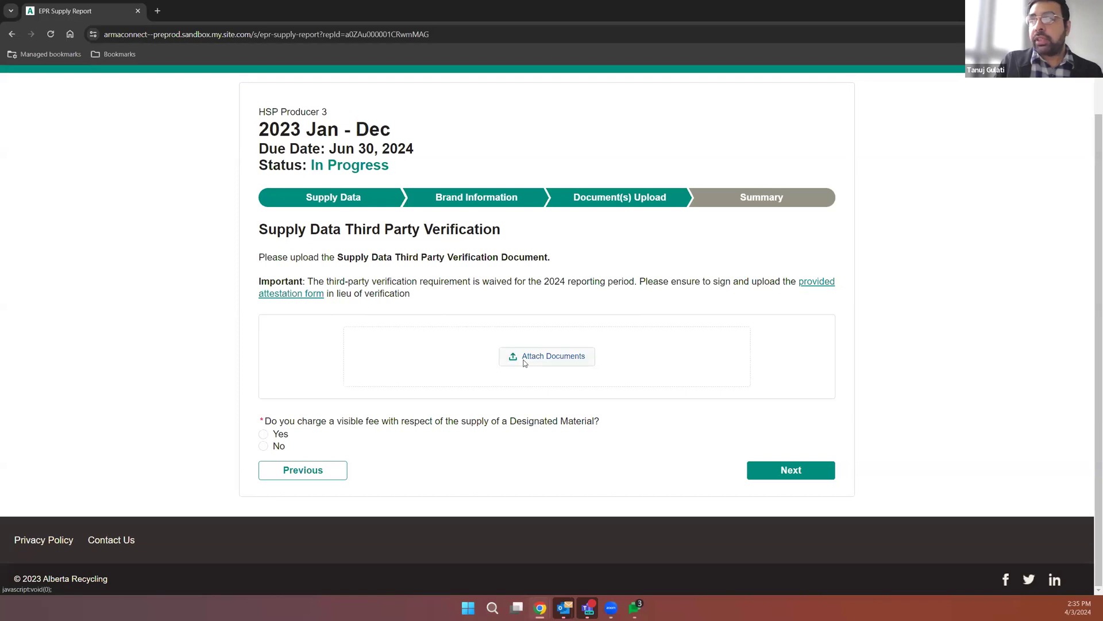
{"action": "left_click", "coordinate": [543, 362]}
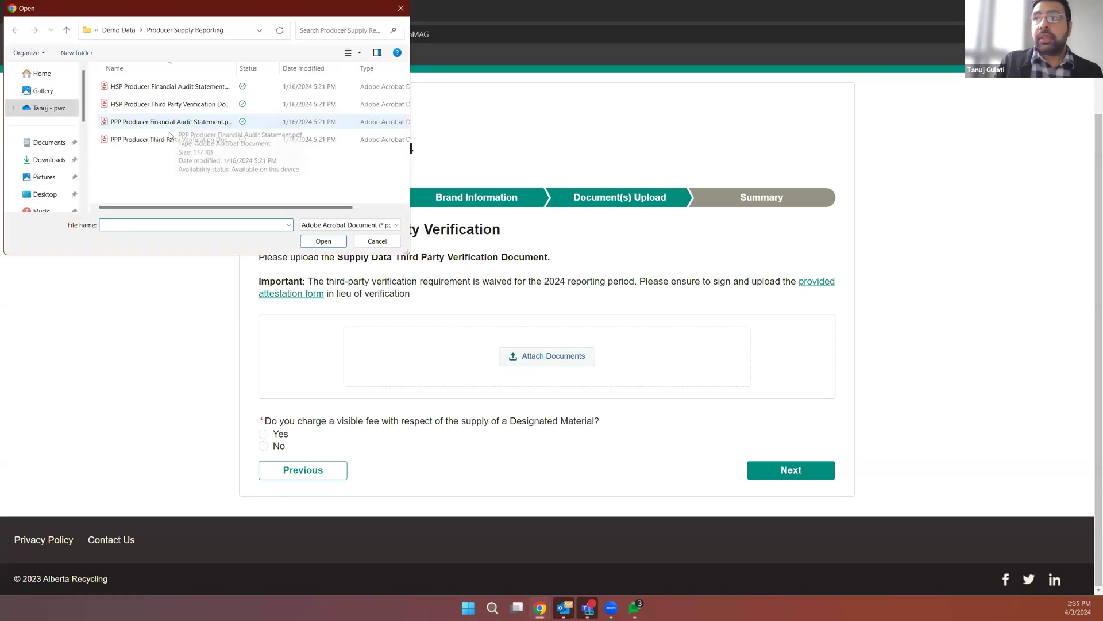
{"action": "double_click", "coordinate": [169, 139]}
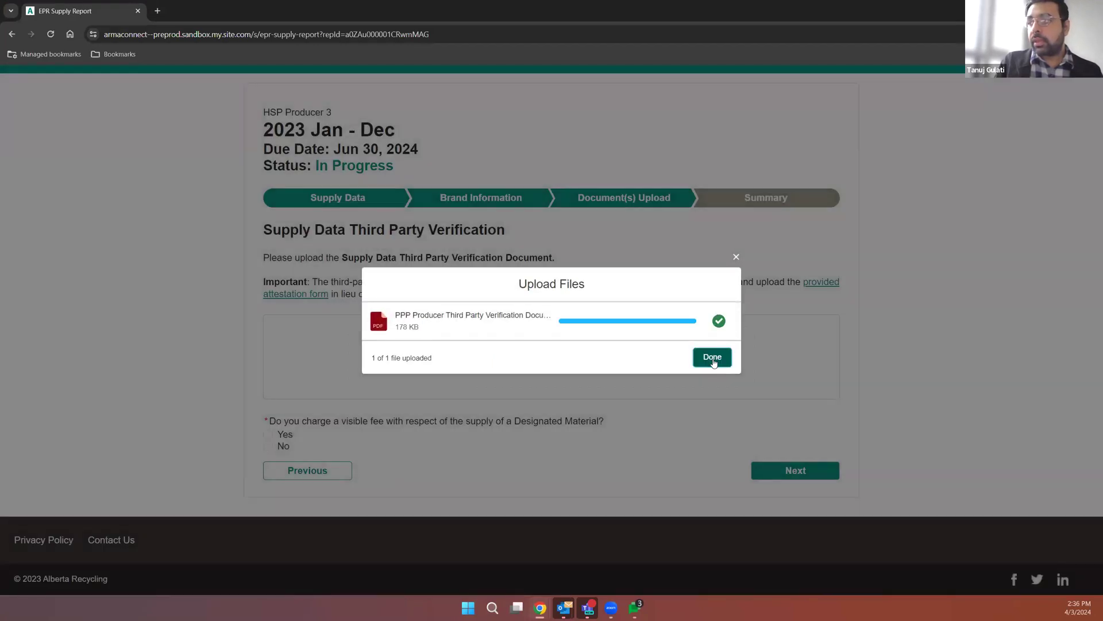
{"action": "left_click", "coordinate": [712, 358]}
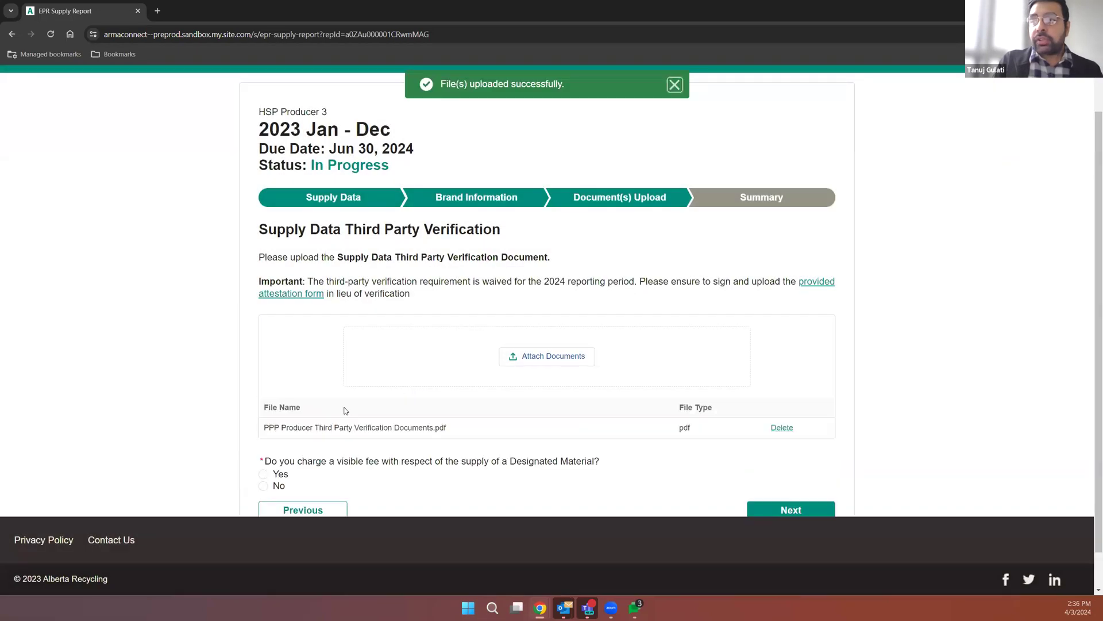
Step: Answer Yes to charging a visible fee and attach PPP Producer Financial Audit Statement.pdf as the Audited Financial Statement
{"action": "scroll", "coordinate": [338, 437], "scroll_direction": "down", "scroll_amount": 1}
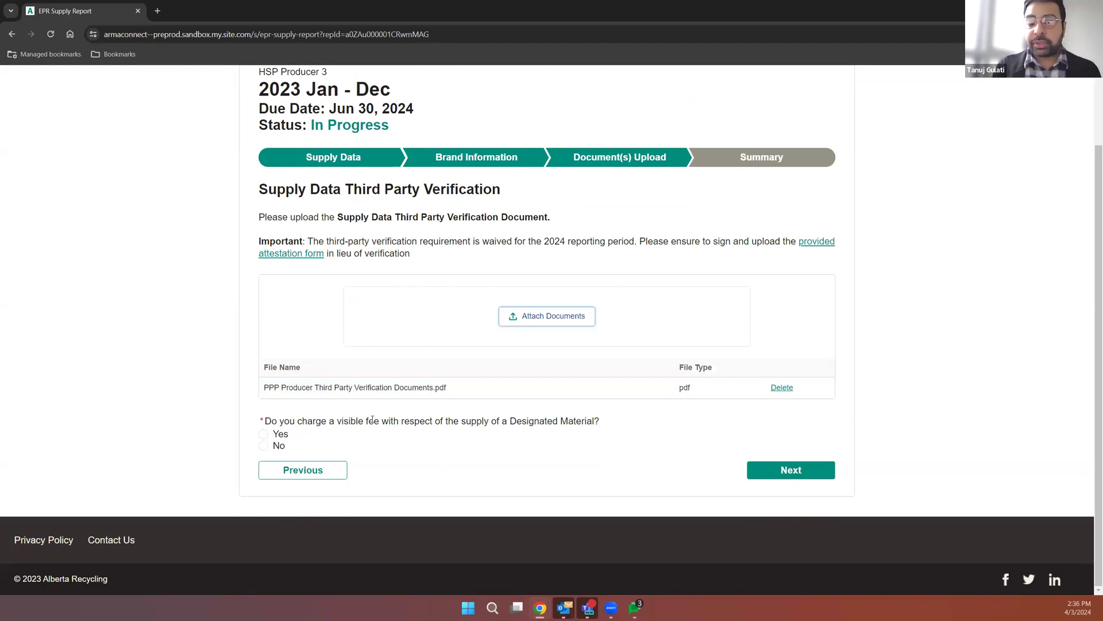
{"action": "left_click", "coordinate": [263, 435]}
{"action": "scroll", "coordinate": [391, 382], "scroll_direction": "down", "scroll_amount": 1}
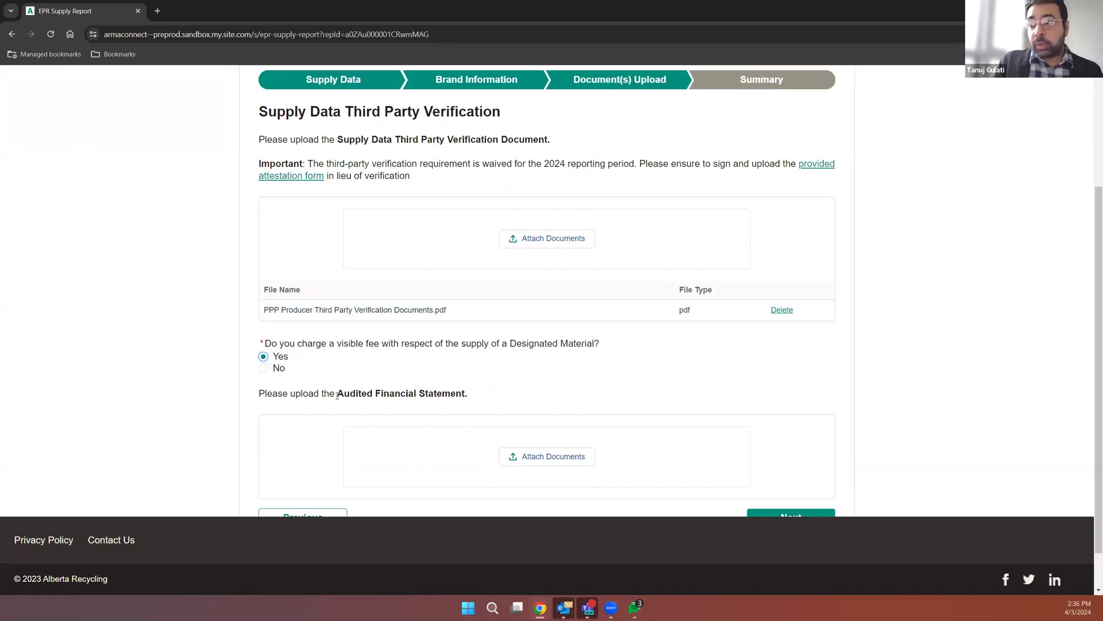
{"action": "scroll", "coordinate": [373, 394], "scroll_direction": "down", "scroll_amount": 1}
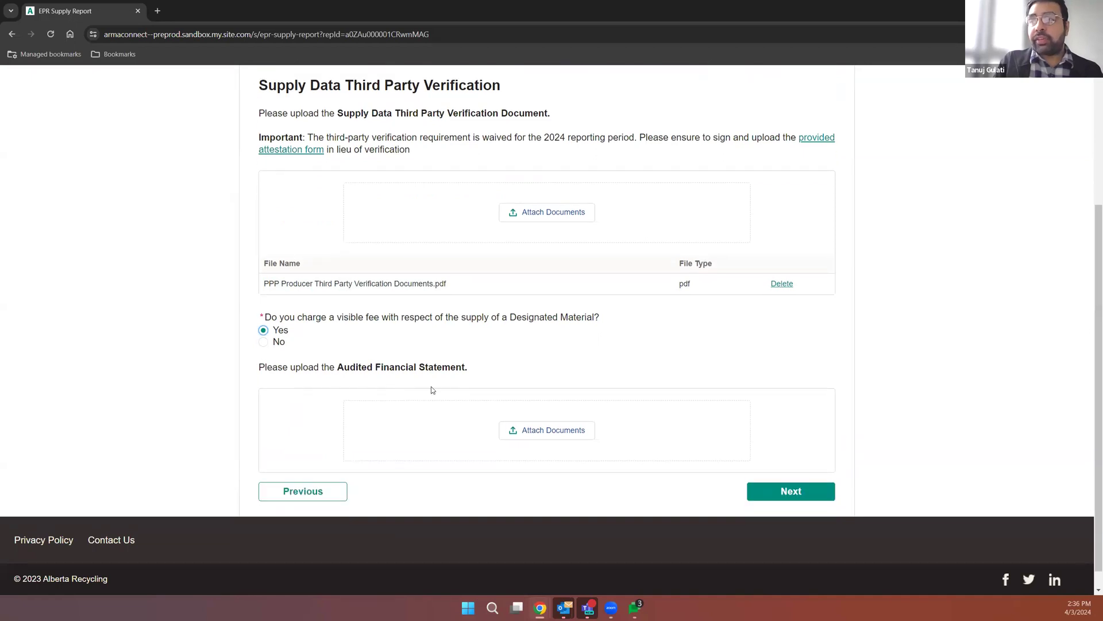
{"action": "left_click", "coordinate": [525, 434]}
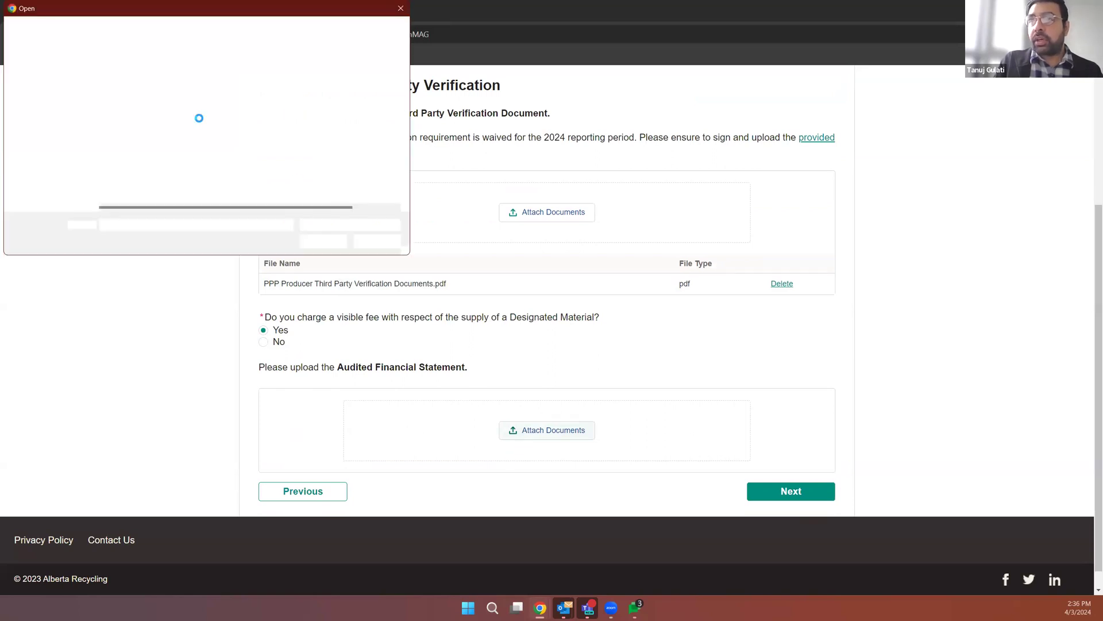
{"action": "left_click", "coordinate": [170, 122]}
{"action": "left_click", "coordinate": [321, 241]}
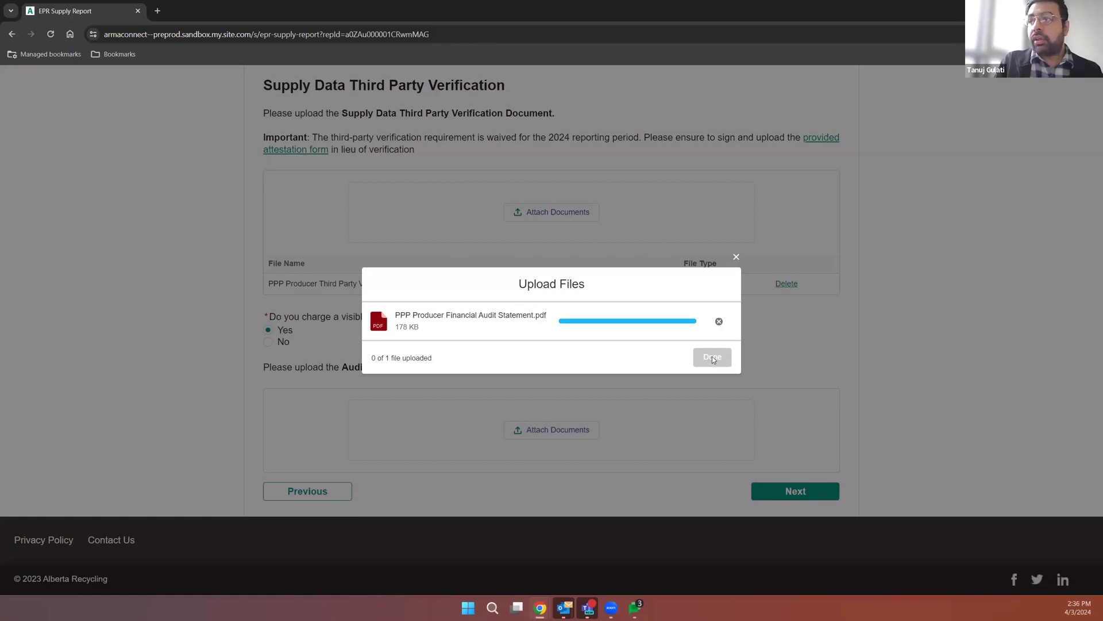
{"action": "left_click", "coordinate": [711, 357]}
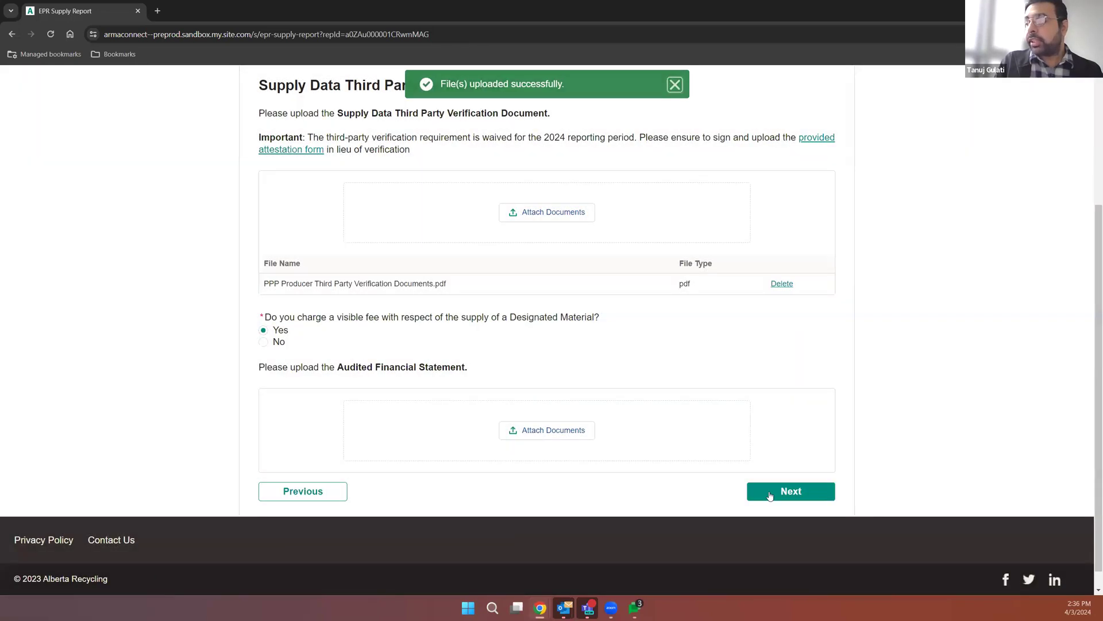
Step: Continue to the report summary, then agree to the terms & conditions and submit the 2023 Jan - Dec supply report
{"action": "left_click", "coordinate": [771, 491]}
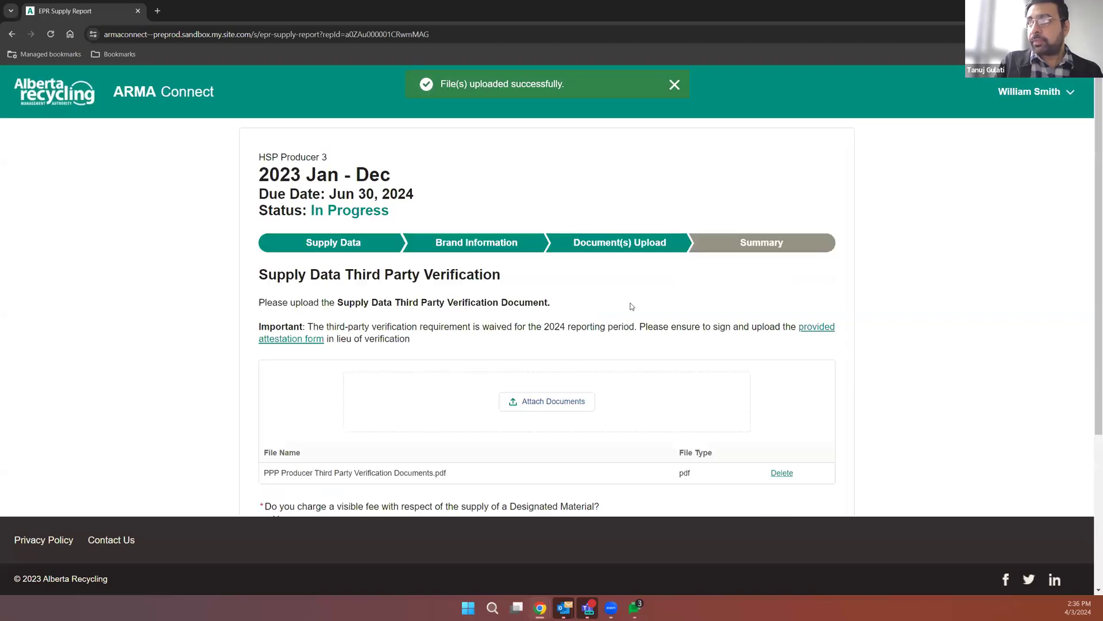
{"action": "scroll", "coordinate": [552, 296], "scroll_direction": "down", "scroll_amount": 5}
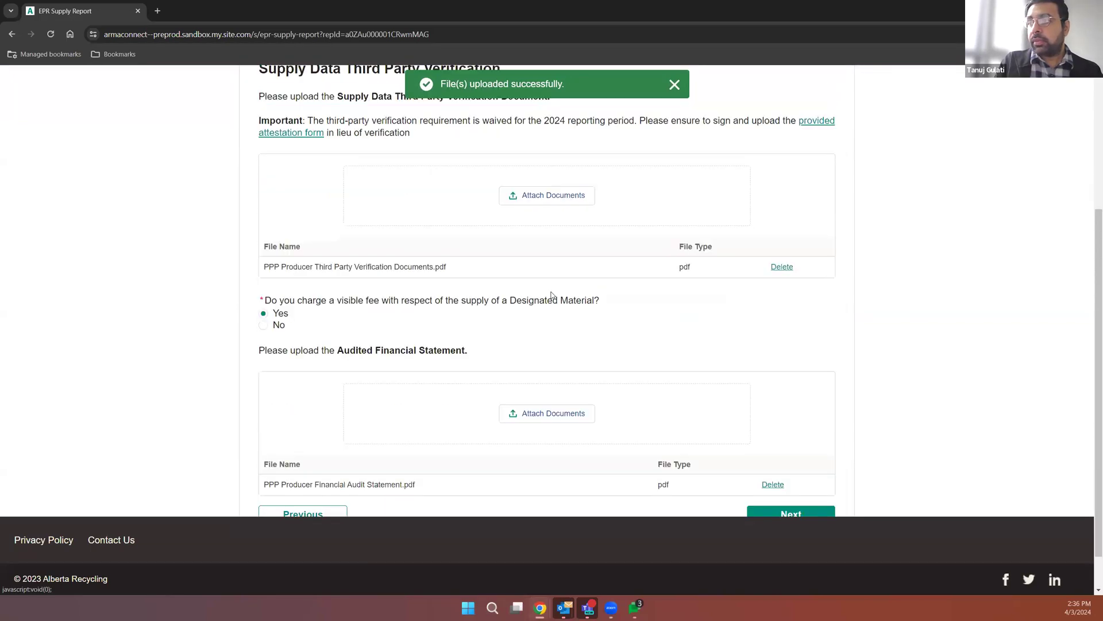
{"action": "left_click", "coordinate": [772, 474]}
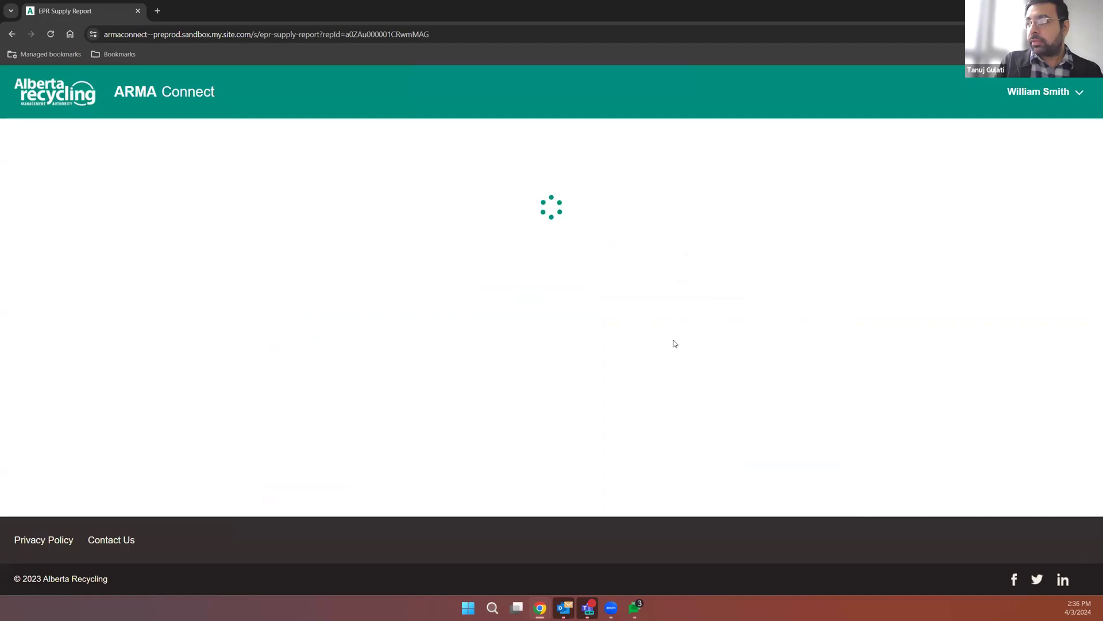
{"action": "scroll", "coordinate": [545, 305], "scroll_direction": "down", "scroll_amount": 1}
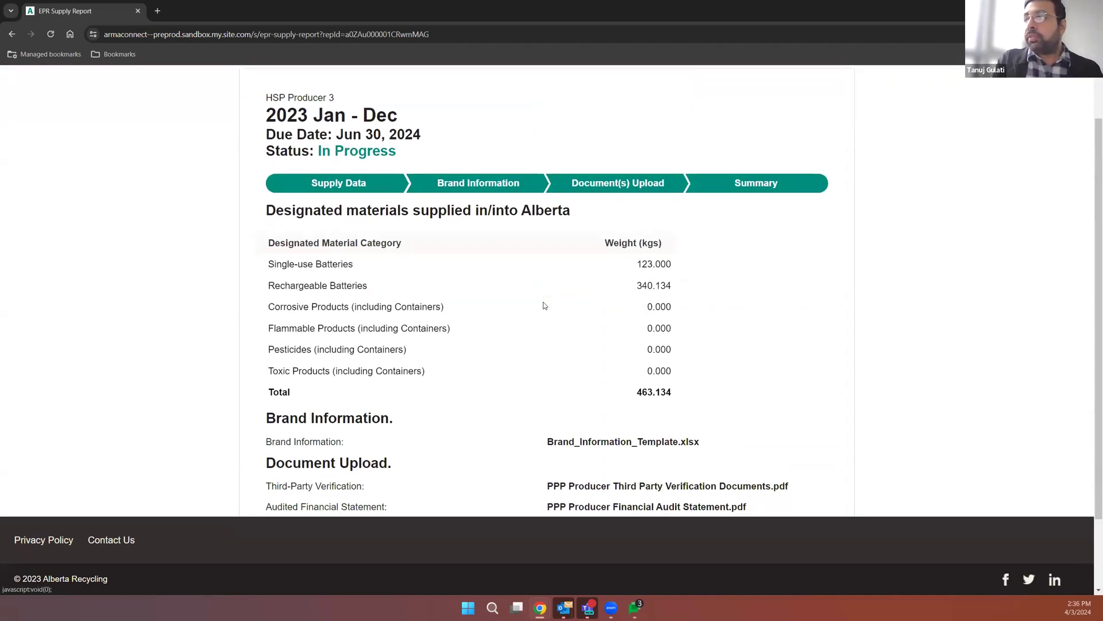
{"action": "scroll", "coordinate": [545, 305], "scroll_direction": "down", "scroll_amount": 2}
{"action": "scroll", "coordinate": [544, 305], "scroll_direction": "up", "scroll_amount": 1}
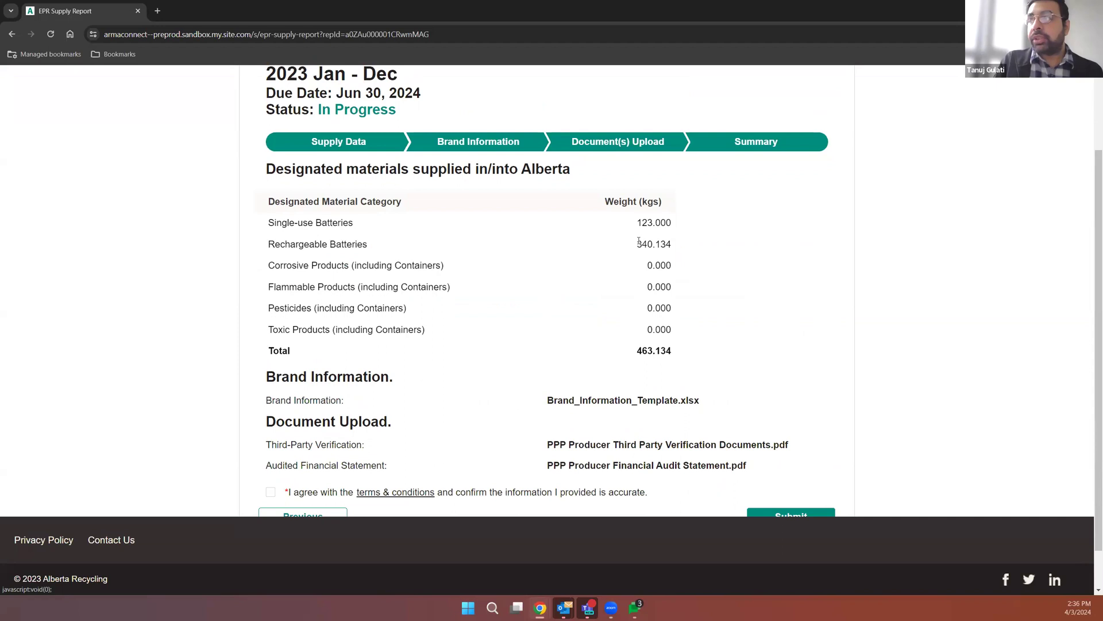
{"action": "scroll", "coordinate": [638, 241], "scroll_direction": "down", "scroll_amount": 1}
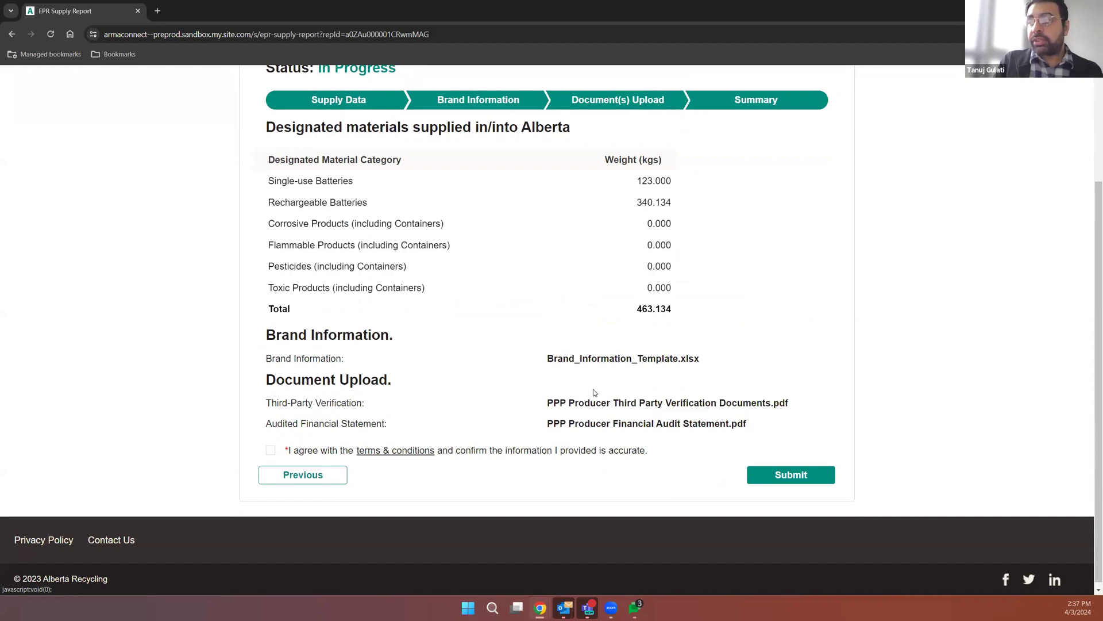
{"action": "left_click", "coordinate": [269, 453]}
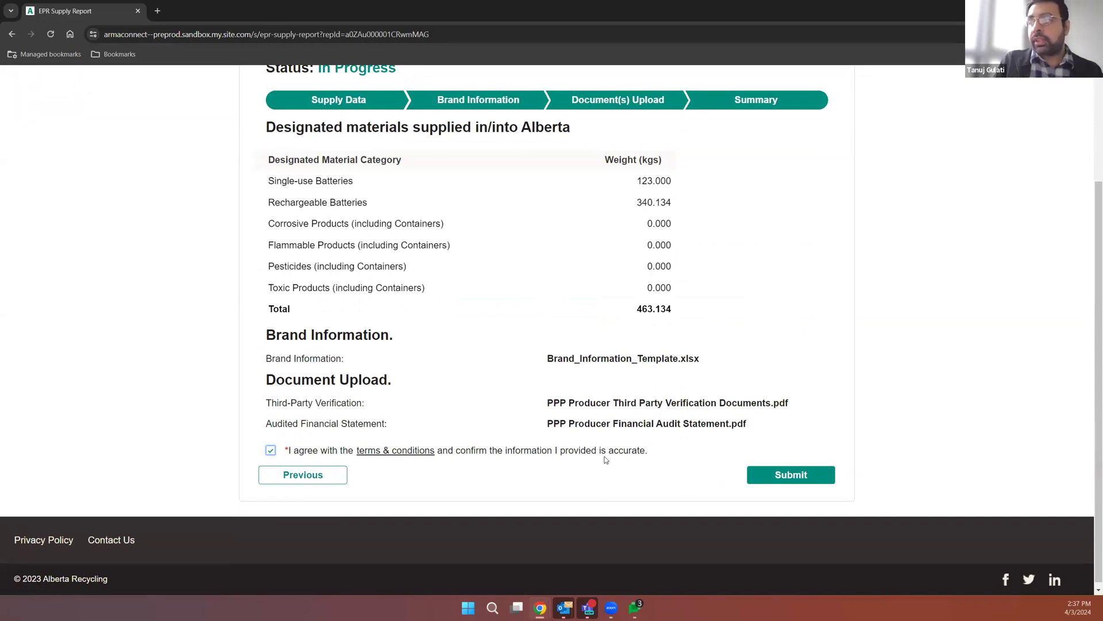
{"action": "left_click", "coordinate": [764, 480]}
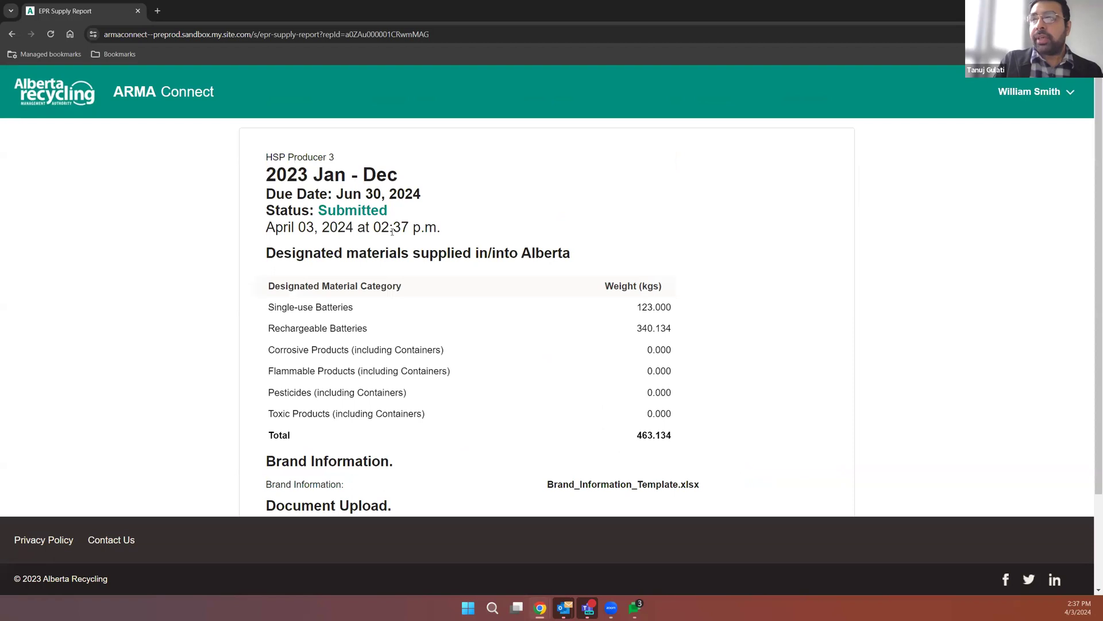
Step: Review the submitted 2023 Jan - Dec report and return to the homepage's list of producer supply reports
{"action": "scroll", "coordinate": [392, 231], "scroll_direction": "down", "scroll_amount": 2}
{"action": "scroll", "coordinate": [373, 196], "scroll_direction": "up", "scroll_amount": 1}
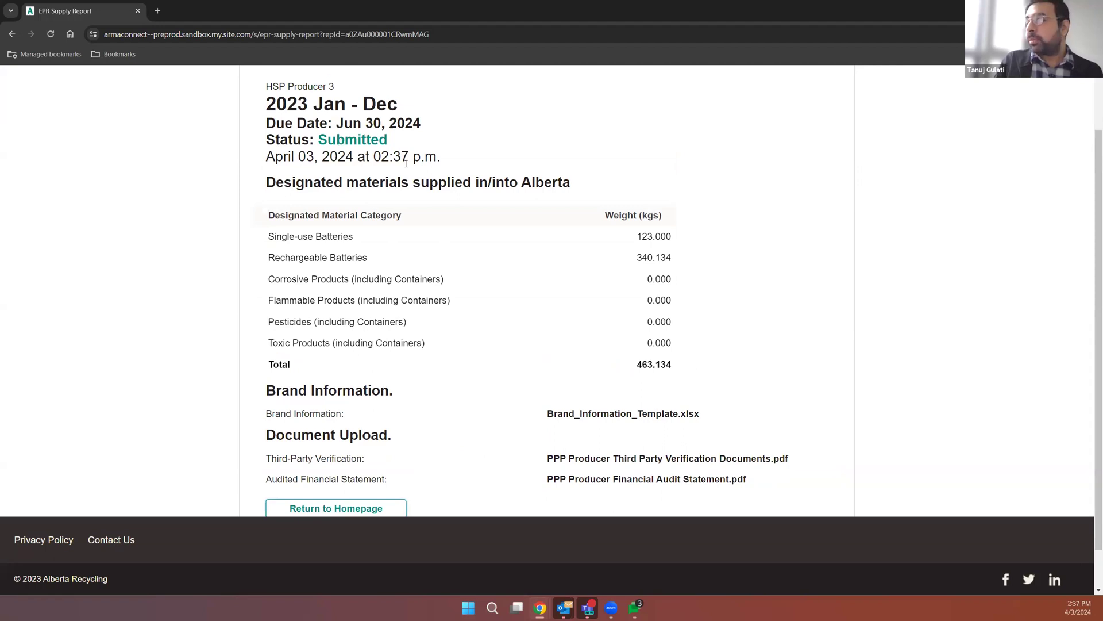
{"action": "scroll", "coordinate": [385, 313], "scroll_direction": "down", "scroll_amount": 2}
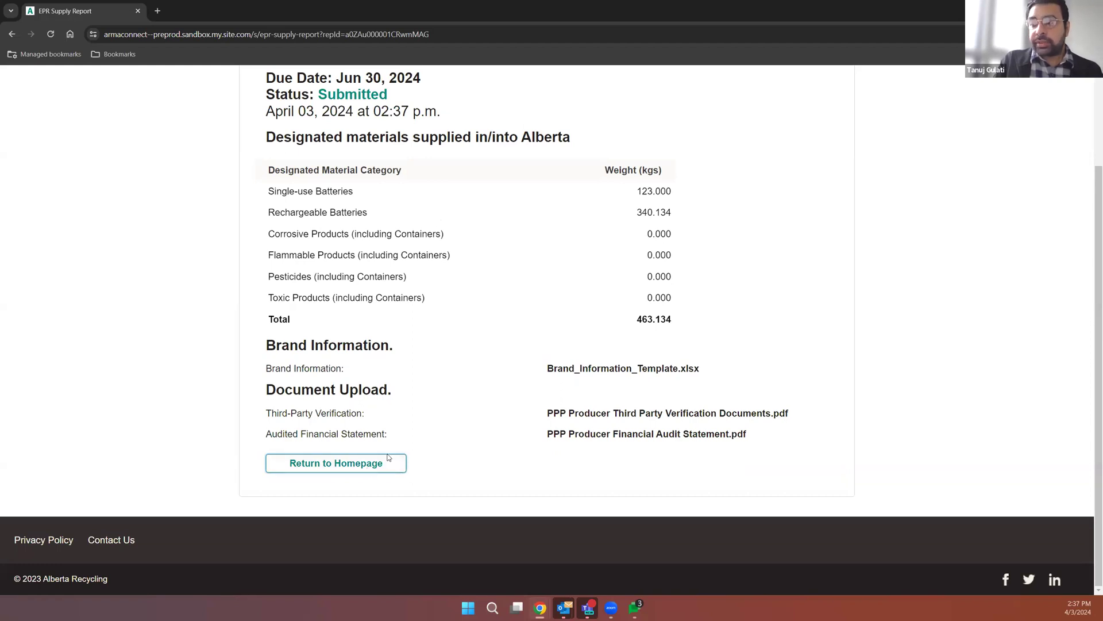
{"action": "left_click", "coordinate": [339, 468]}
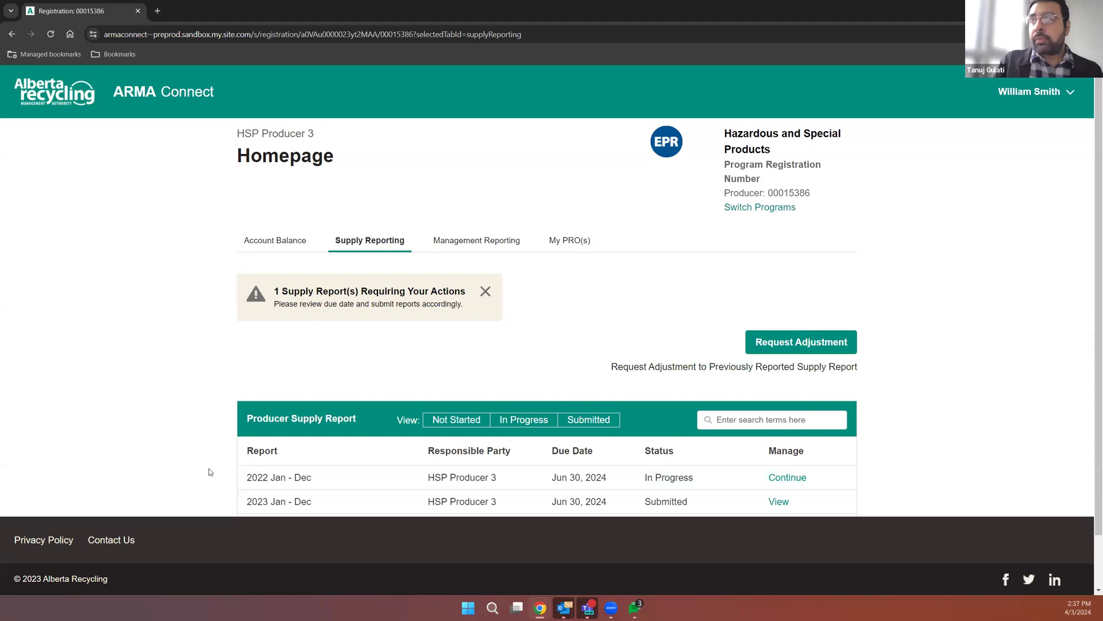
{"action": "scroll", "coordinate": [210, 471], "scroll_direction": "down", "scroll_amount": 1}
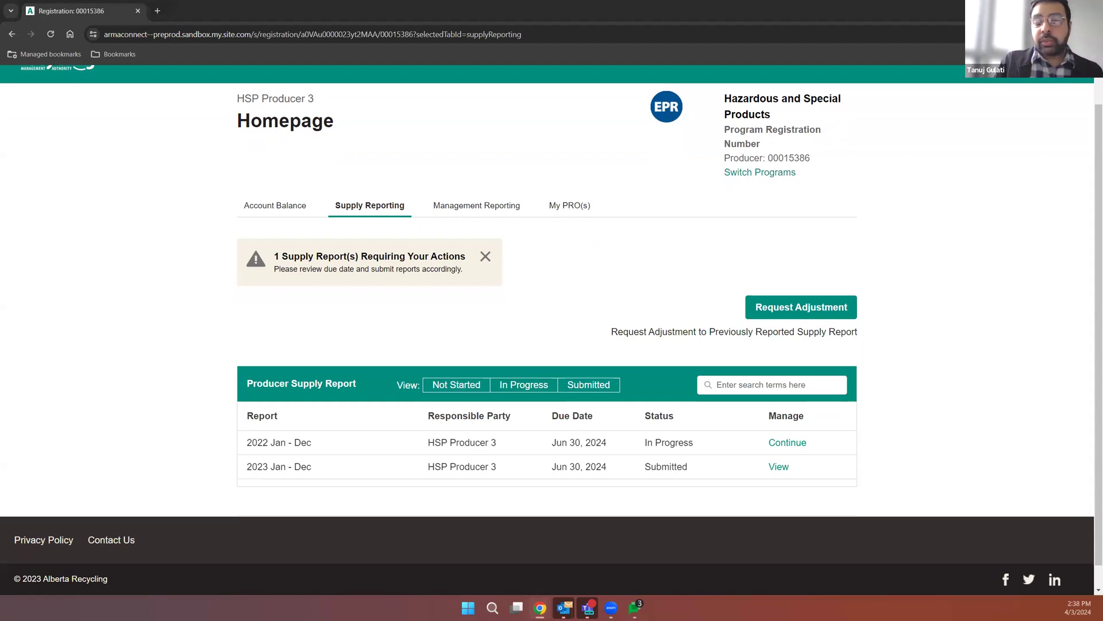
Step: Switch to Outlook and read the email confirming completed supply reporting for 2022, including its material weights and responsible parties
{"action": "key", "text": "alt+Tab"}
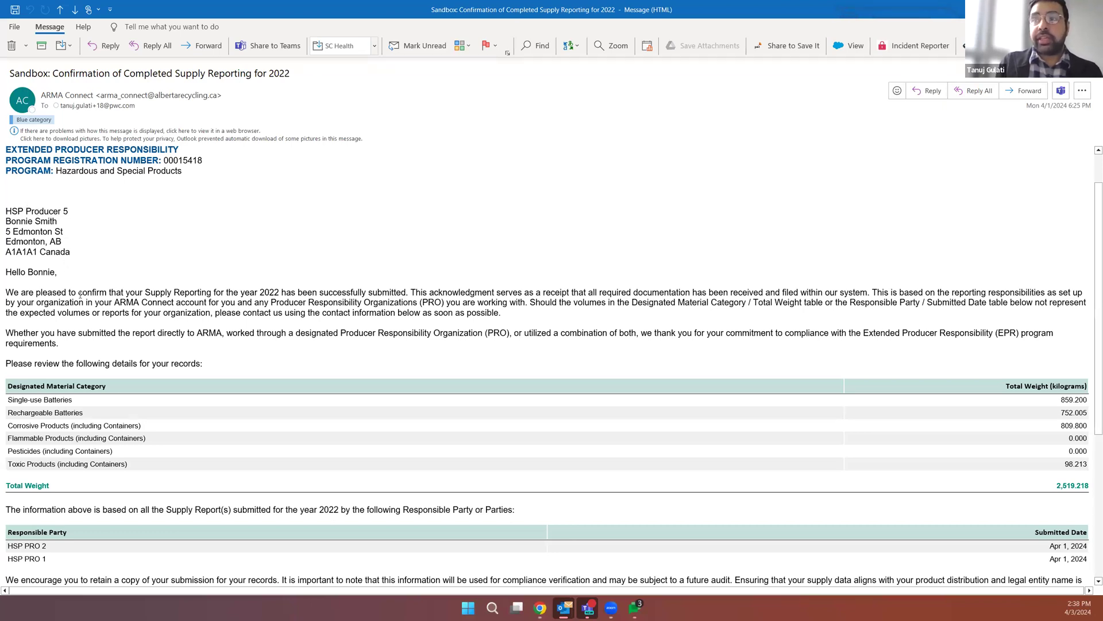
{"action": "scroll", "coordinate": [85, 337], "scroll_direction": "down", "scroll_amount": 1}
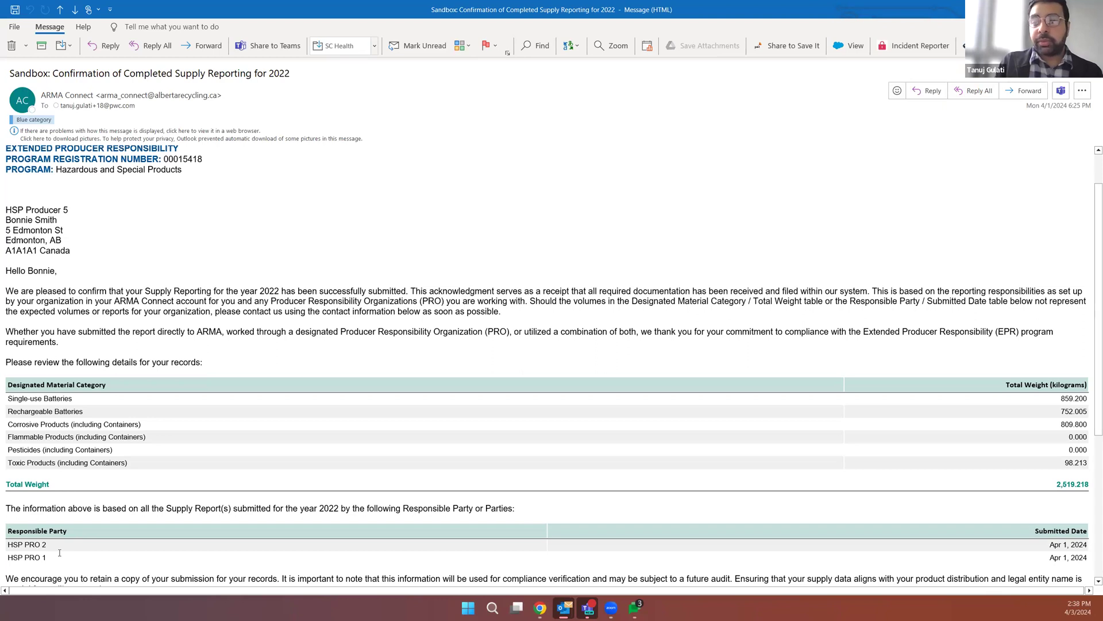
{"action": "scroll", "coordinate": [59, 552], "scroll_direction": "down", "scroll_amount": 2}
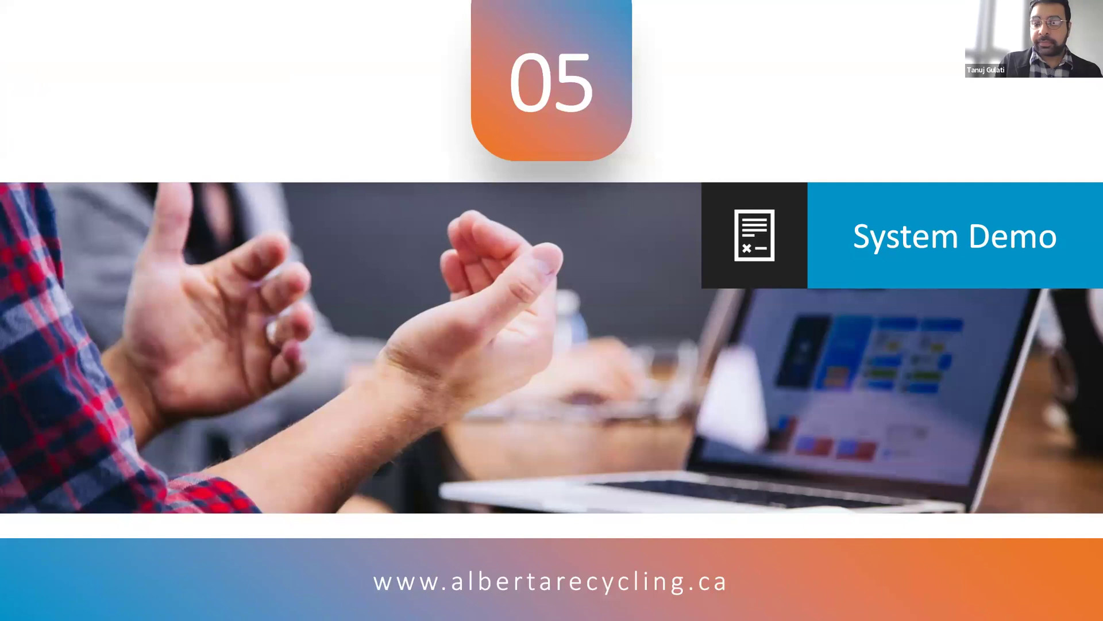
{"action": "key", "text": "Right"}
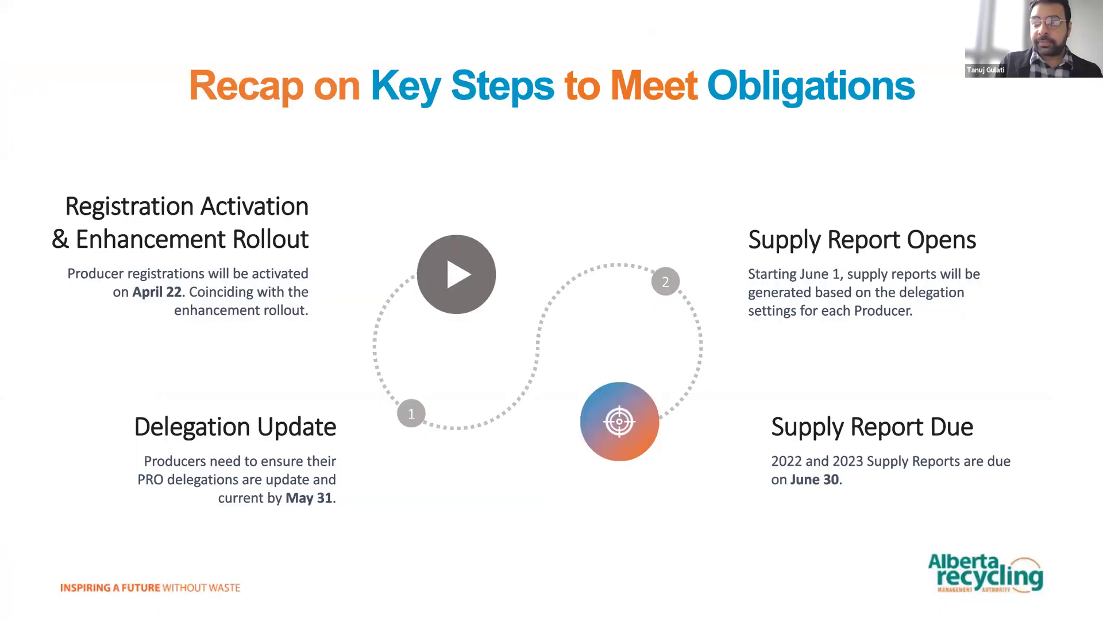